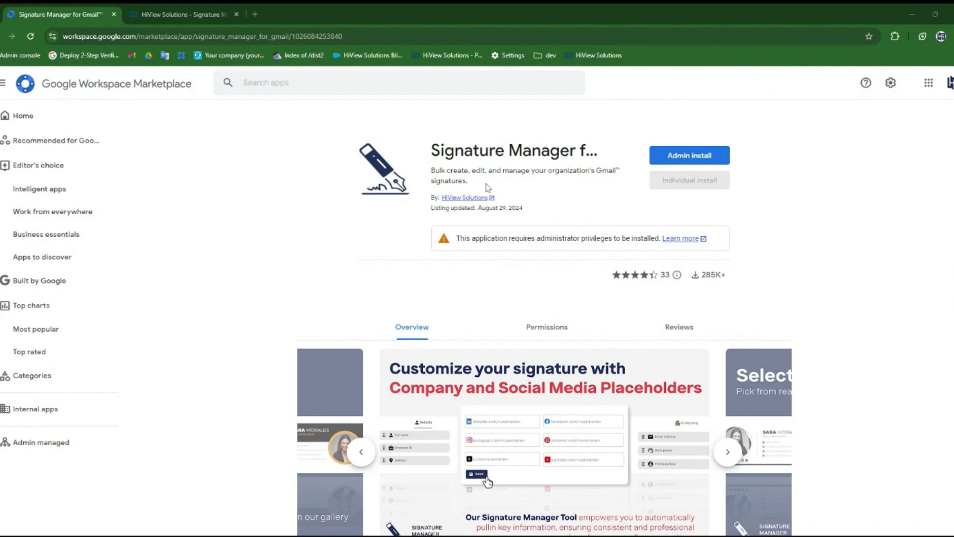
- Start the organisation-wide admin install of Signature Manager for Gmail and continue past the dialog
click(683, 164)
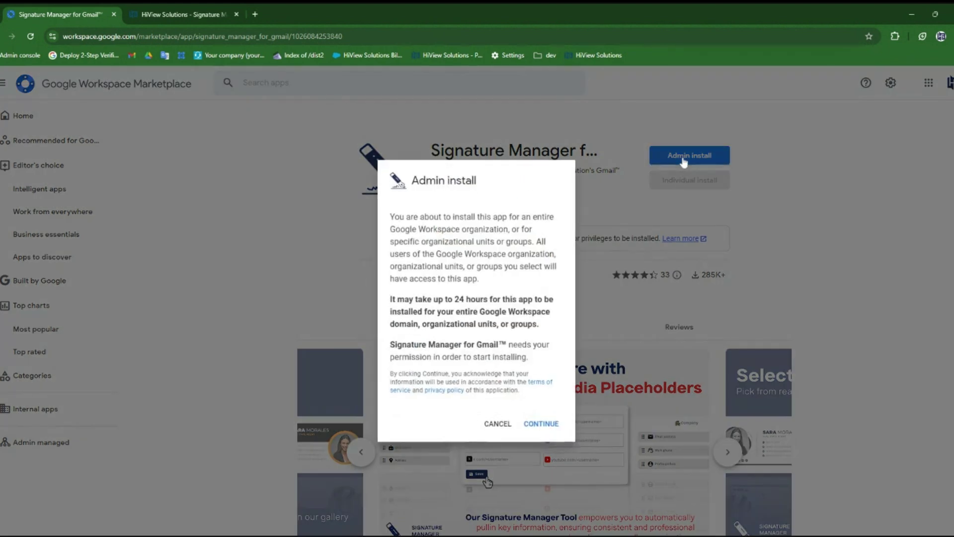
click(547, 427)
- Approve the permission request so Signature Manager for Gmail finishes installing
key(Return)
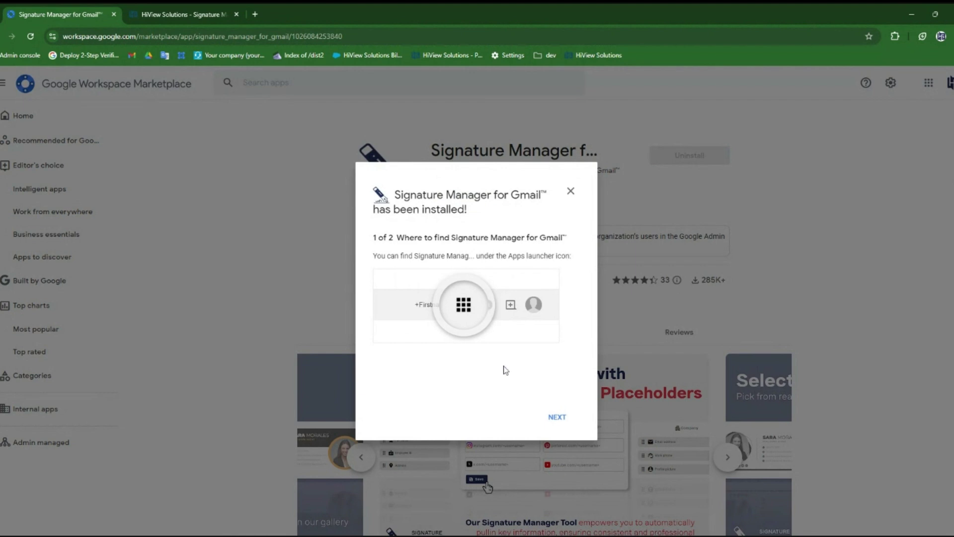
- Close the install tips and launch Signature Manager for Gmail from the Google apps grid
click(557, 418)
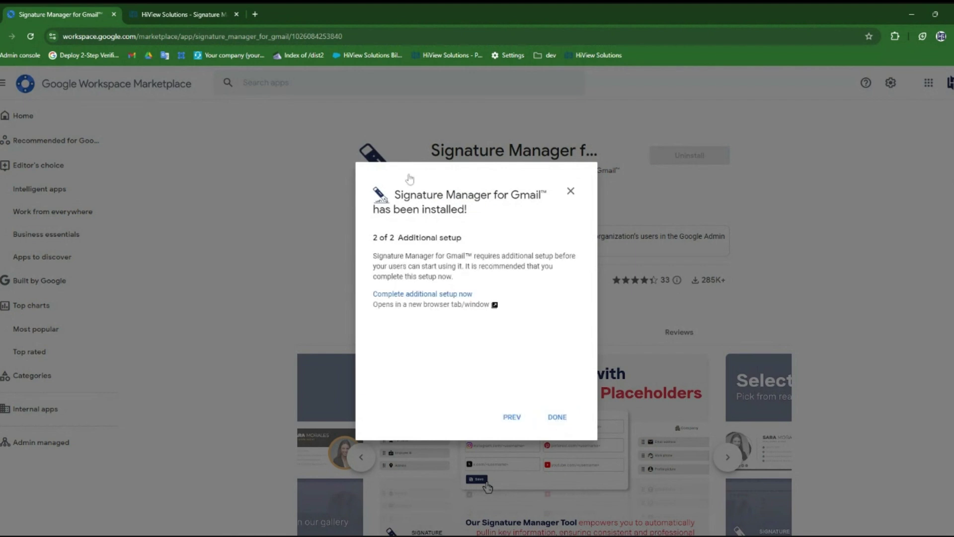
click(561, 420)
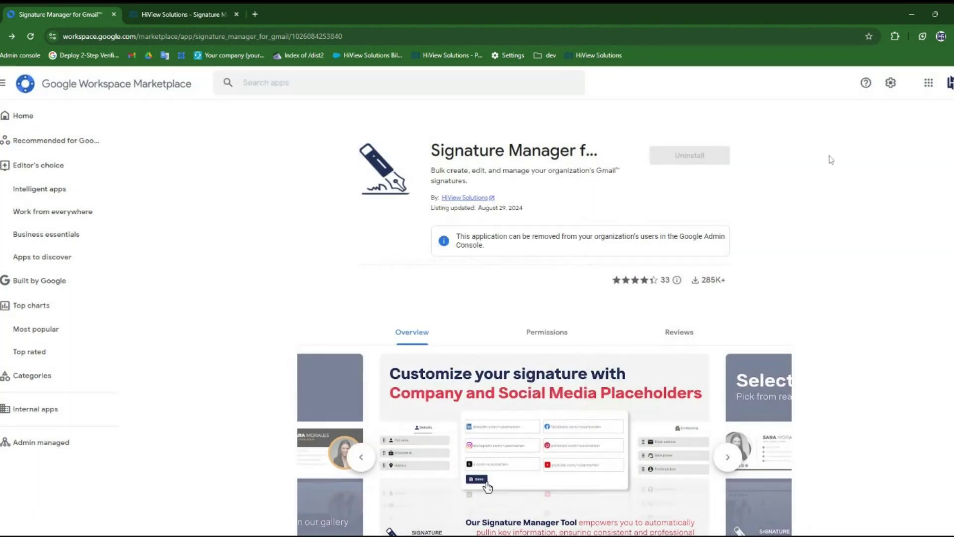
click(928, 82)
scroll(823, 223, down, 5)
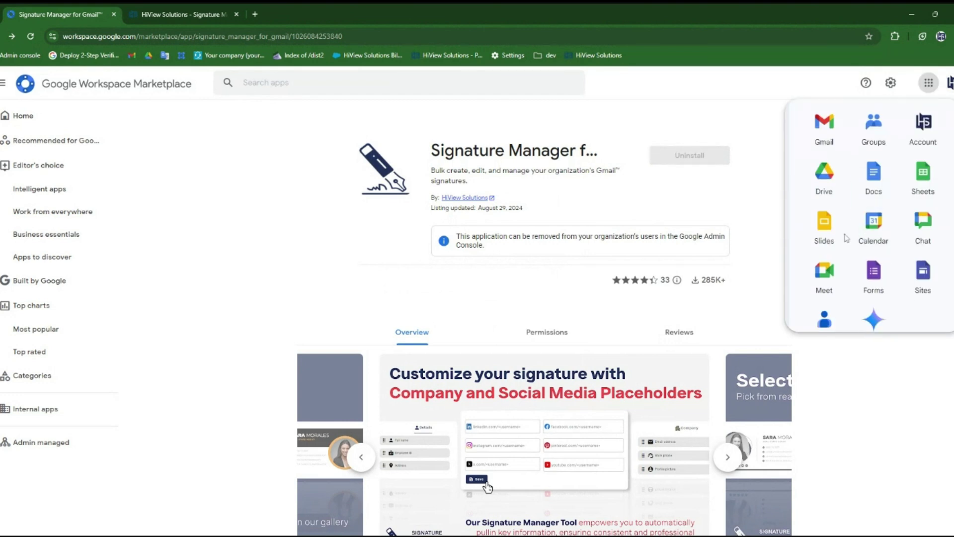
scroll(835, 252, down, 5)
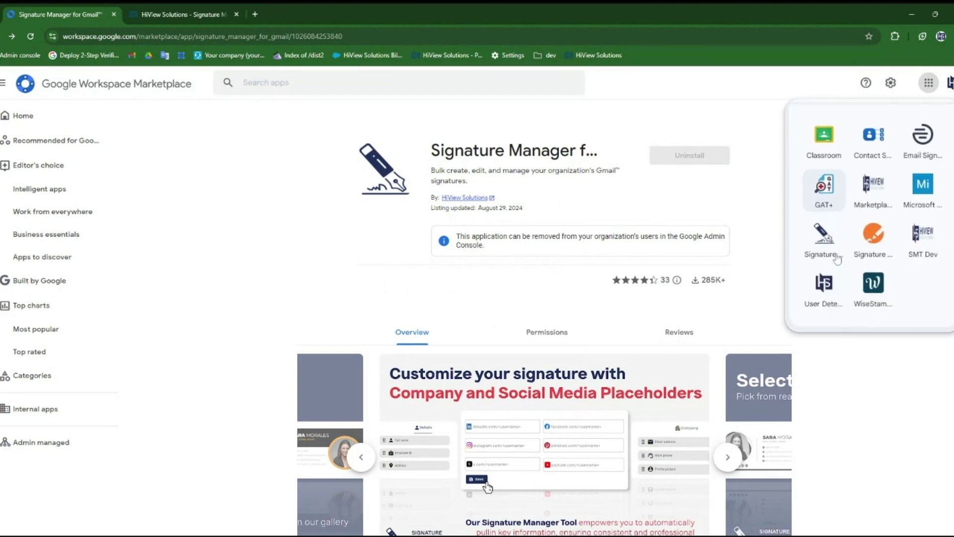
scroll(851, 270, down, 1)
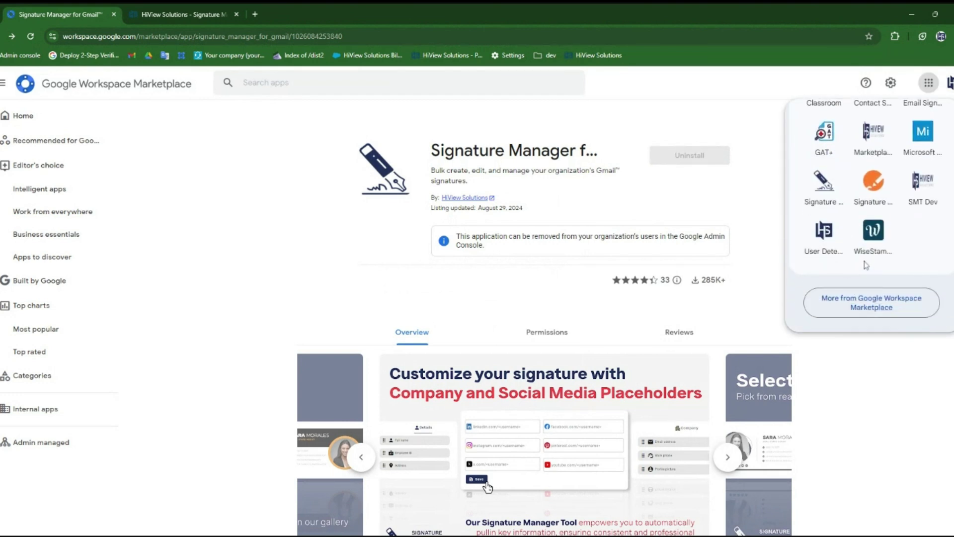
scroll(867, 265, up, 2)
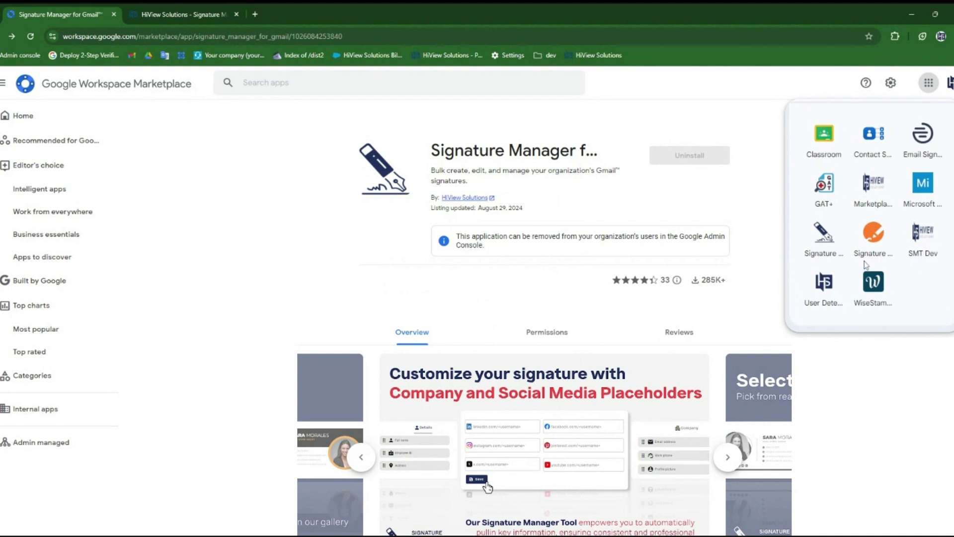
click(841, 254)
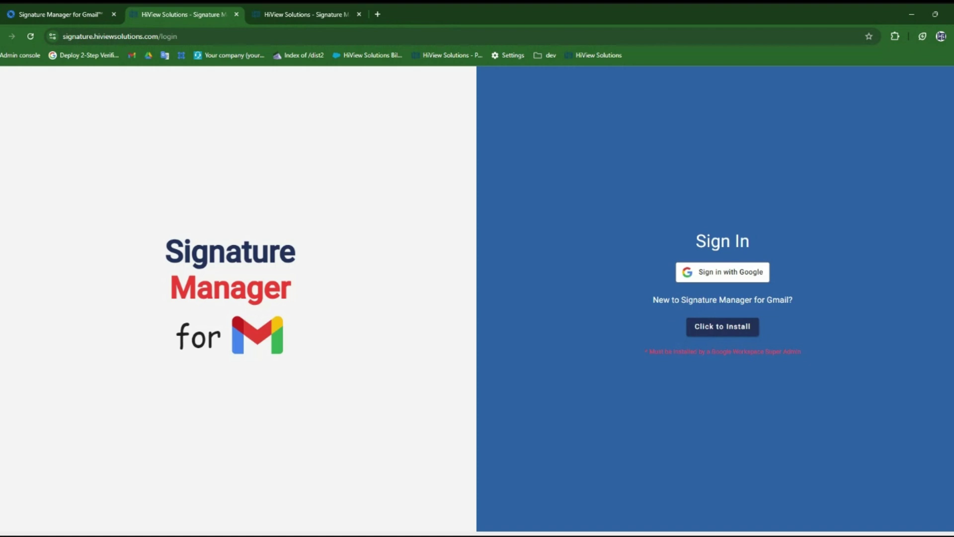
- Sign in to Signature Manager for Gmail with the Google admin account
click(695, 280)
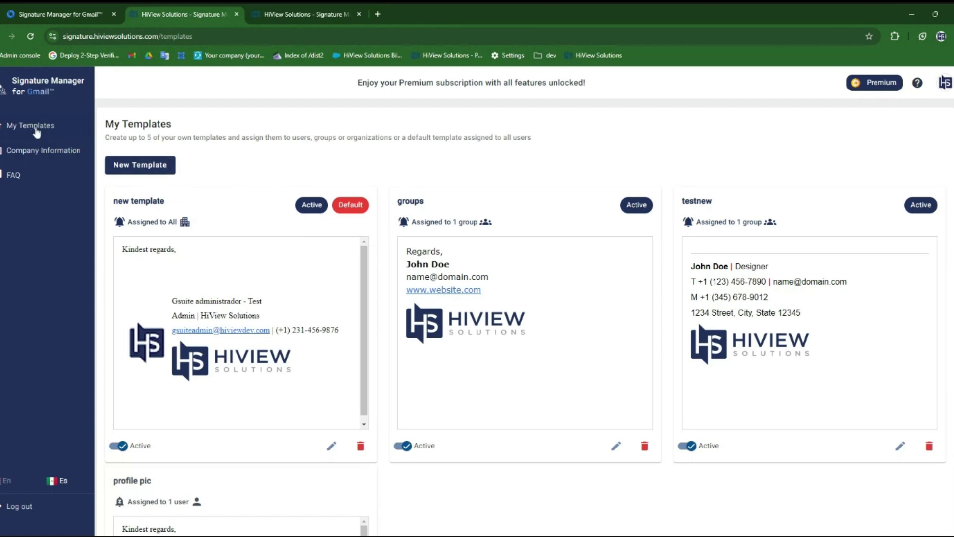
click(32, 154)
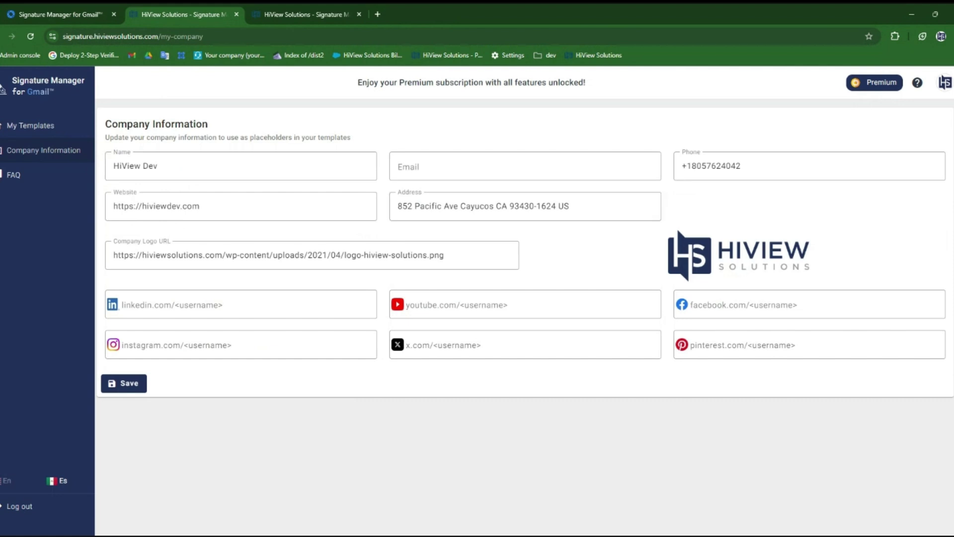
click(288, 205)
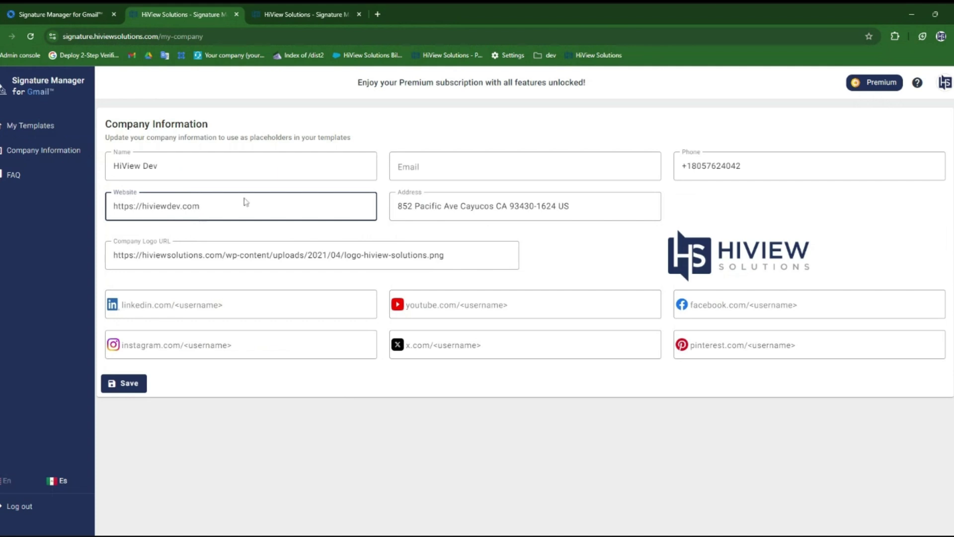
click(451, 206)
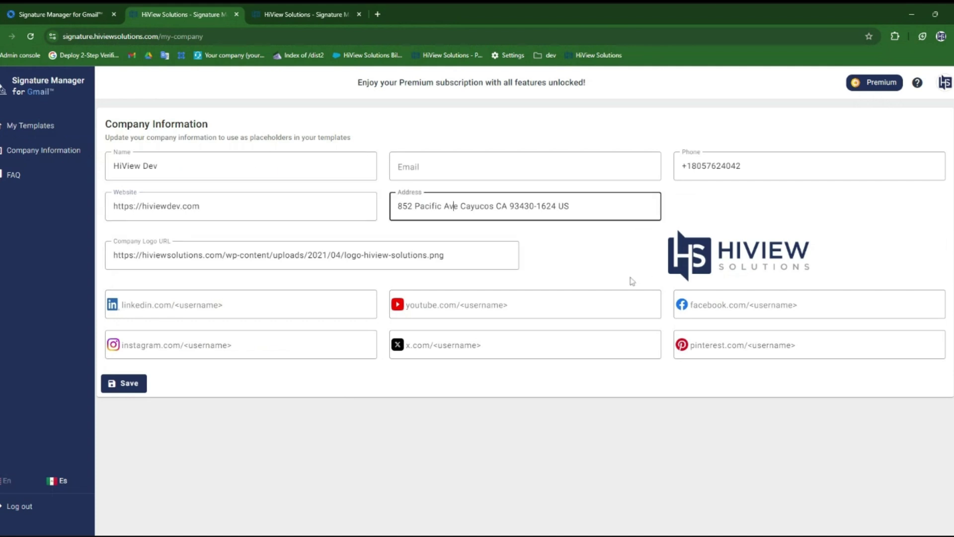
drag(477, 255, 100, 264)
click(169, 255)
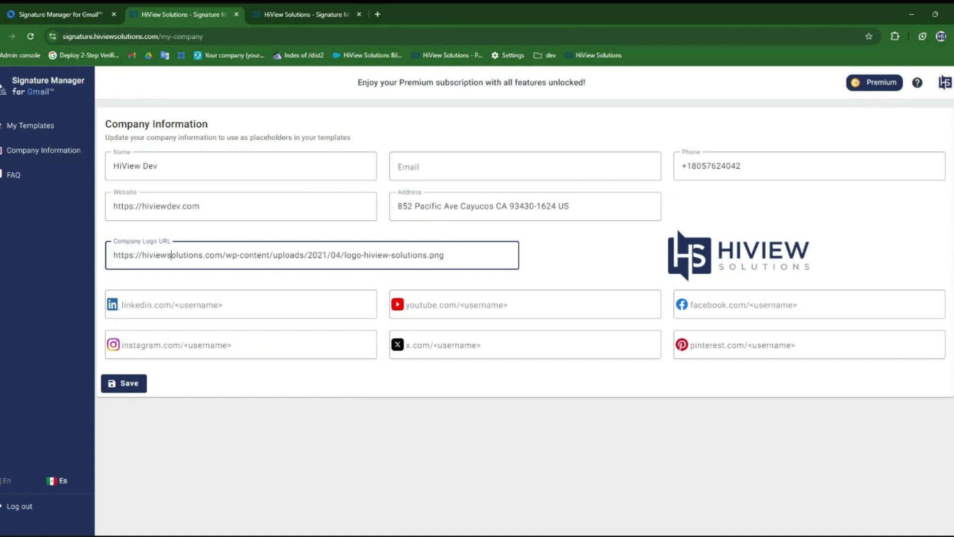
click(194, 254)
drag(445, 255, 102, 261)
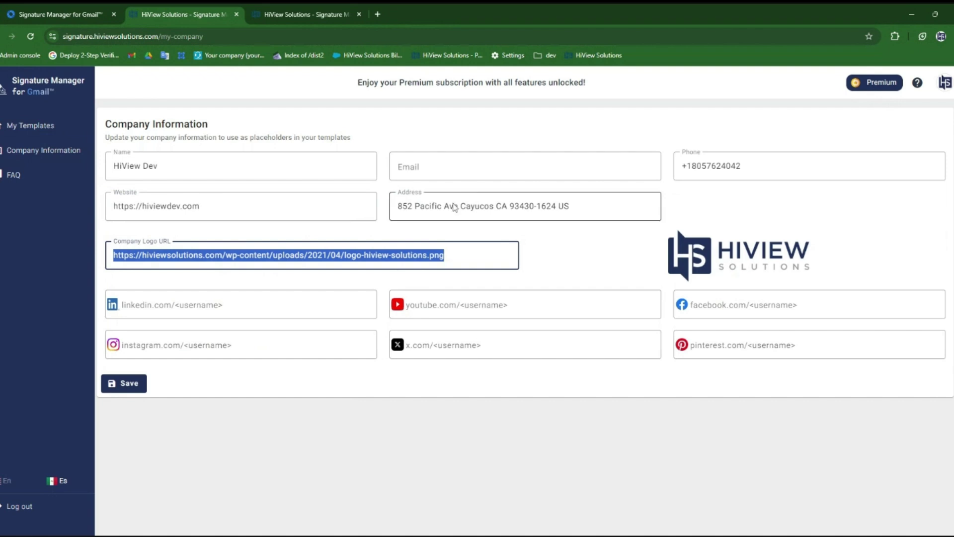
click(413, 167)
click(183, 279)
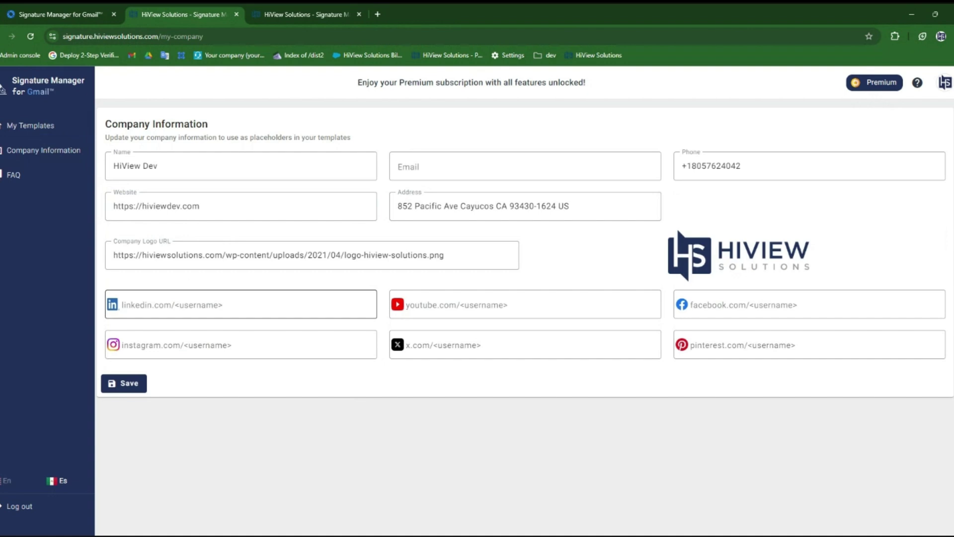
click(239, 304)
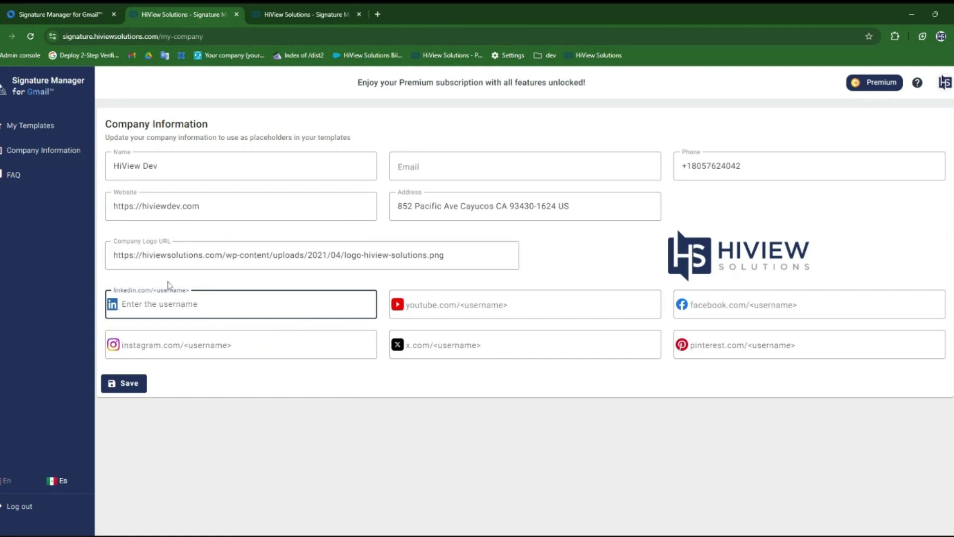
click(198, 101)
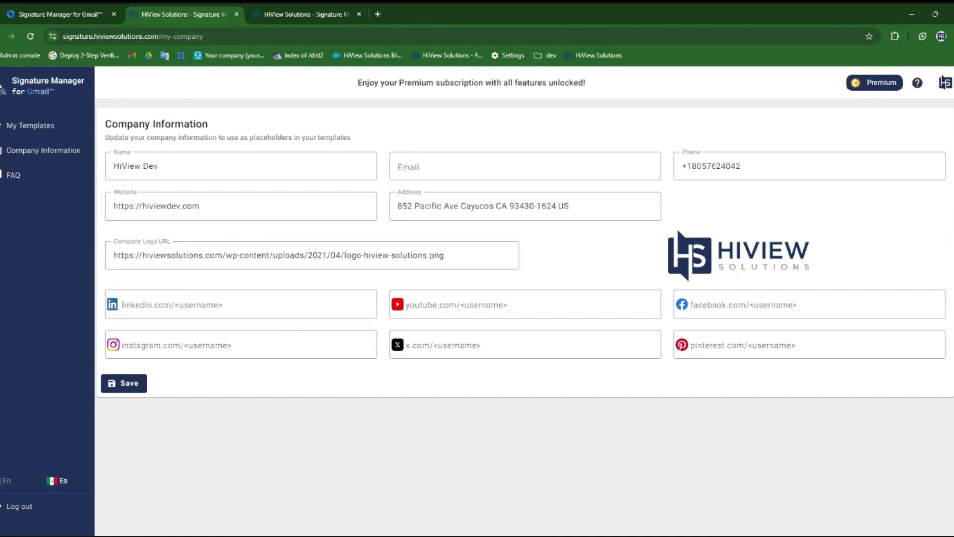
click(26, 128)
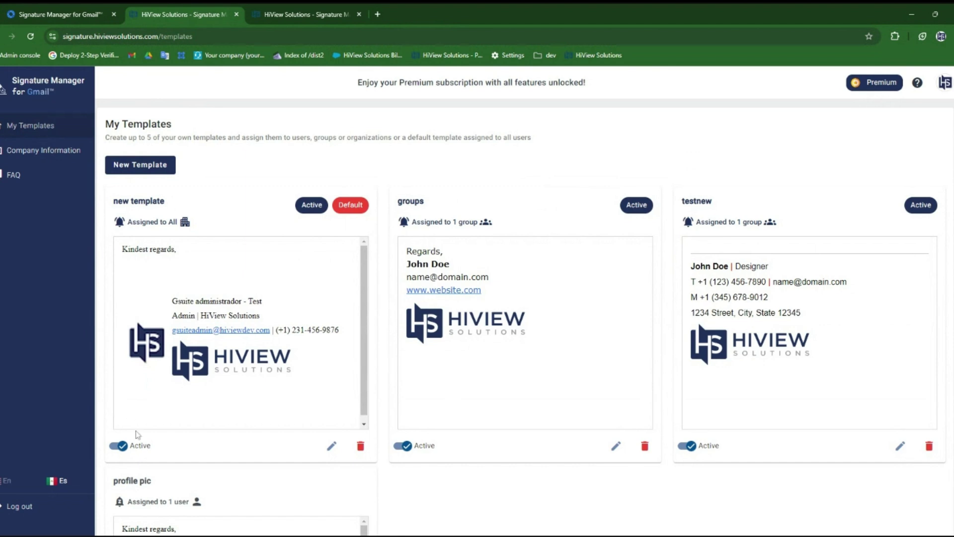
- Toggle the default 'new template' off and back on, then start a New Template
click(120, 445)
click(119, 446)
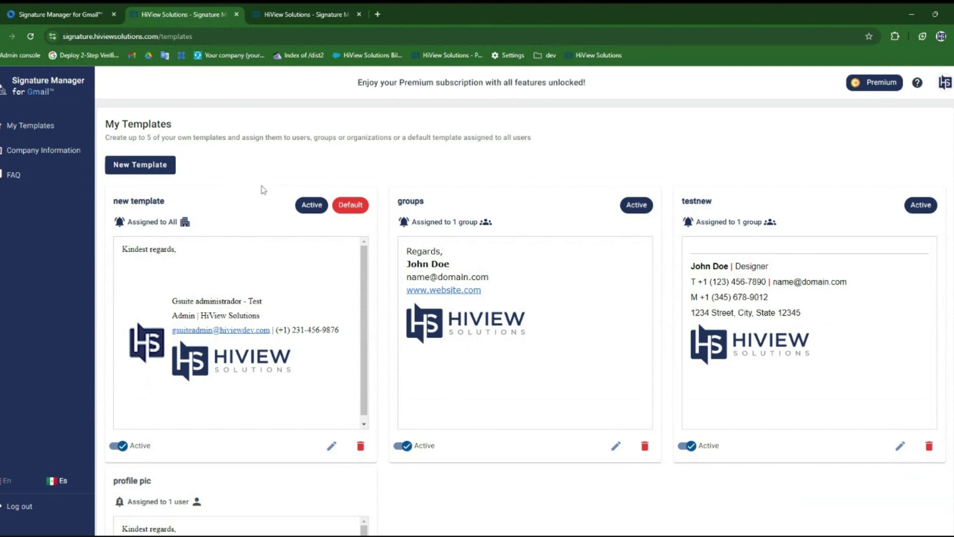
click(144, 169)
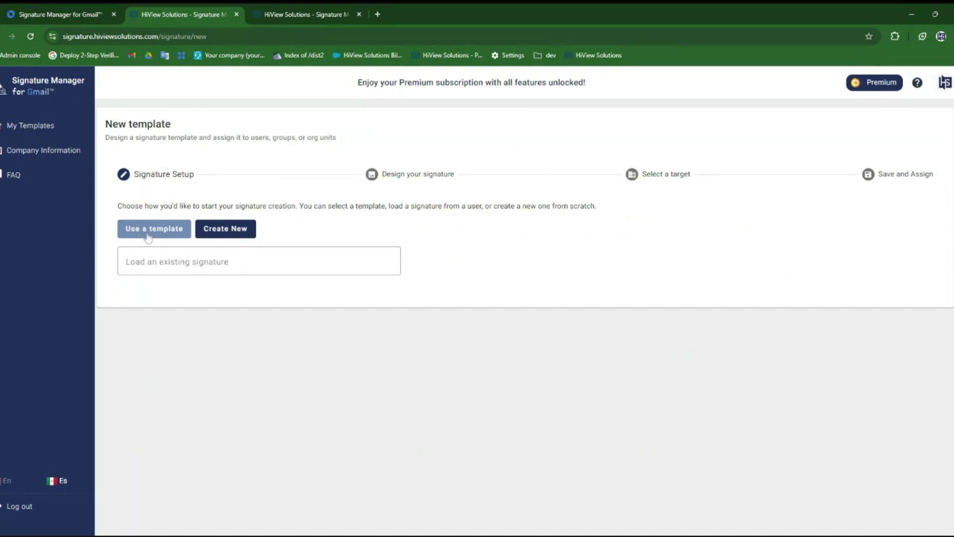
- Search 'gsuite' and load the admin account's existing signature into the editor
click(160, 252)
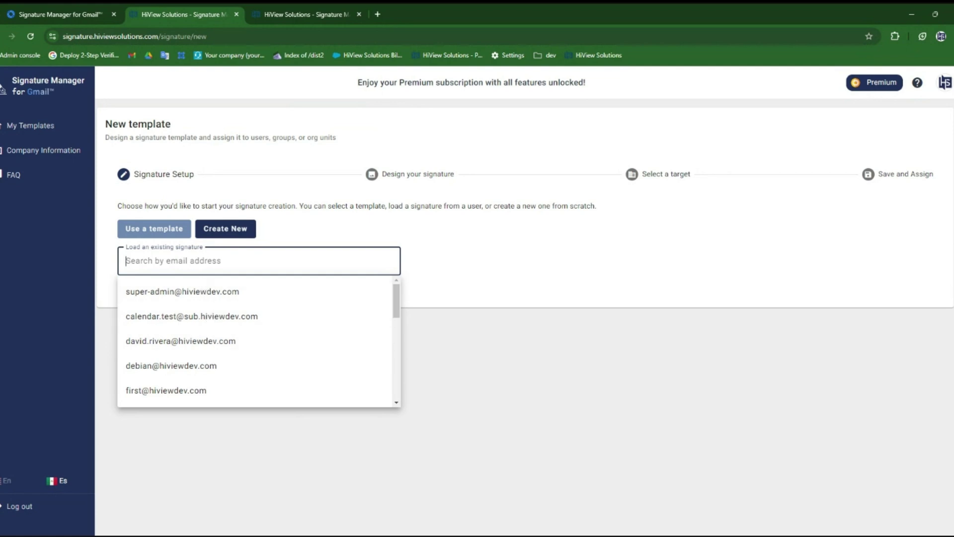
text(gsuite)
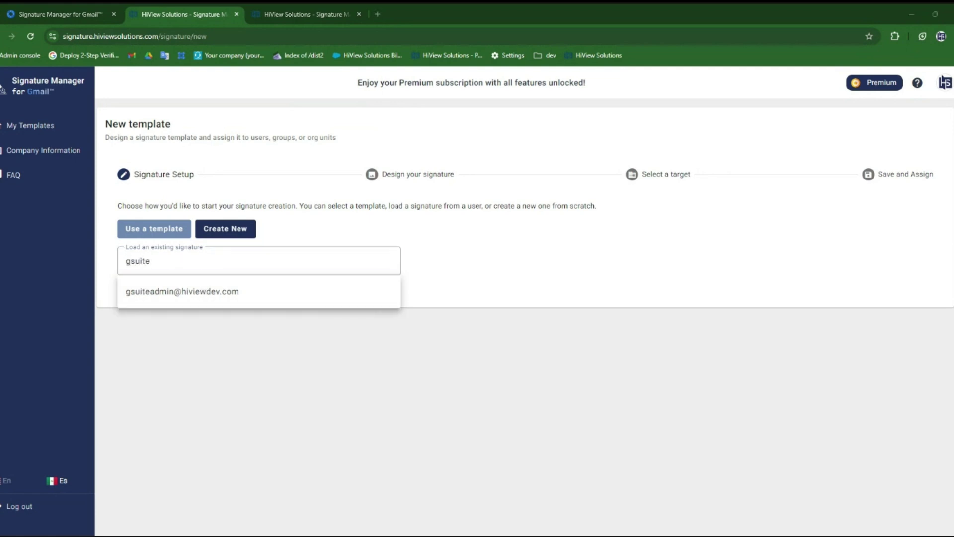
click(232, 294)
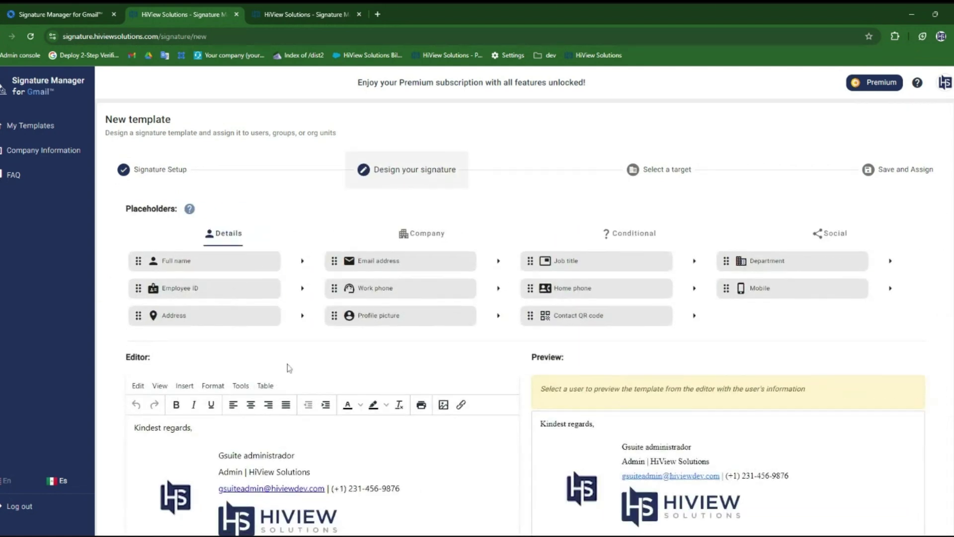
- Replace the hard-coded name 'Gsuite administrador' with the Full name placeholder
scroll(288, 368, down, 2)
click(206, 393)
click(206, 394)
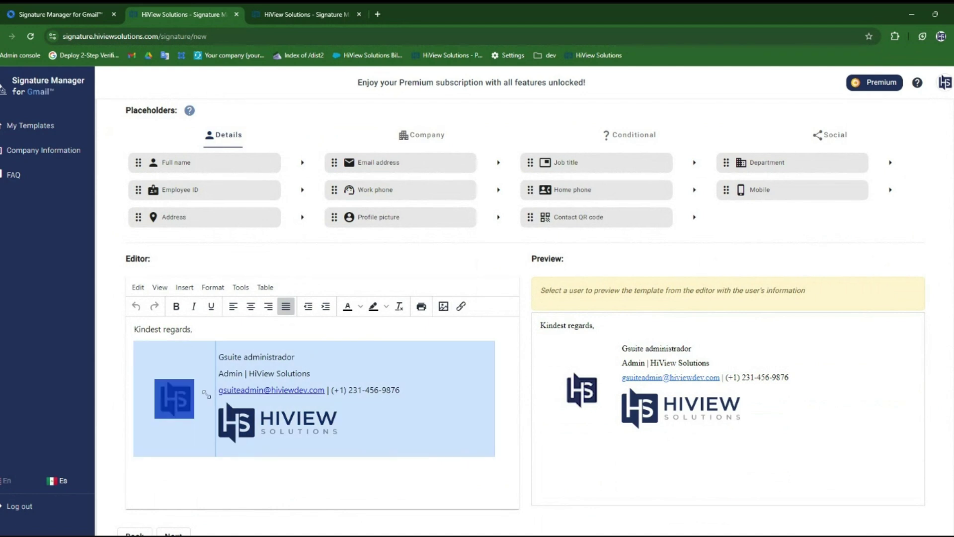
click(193, 395)
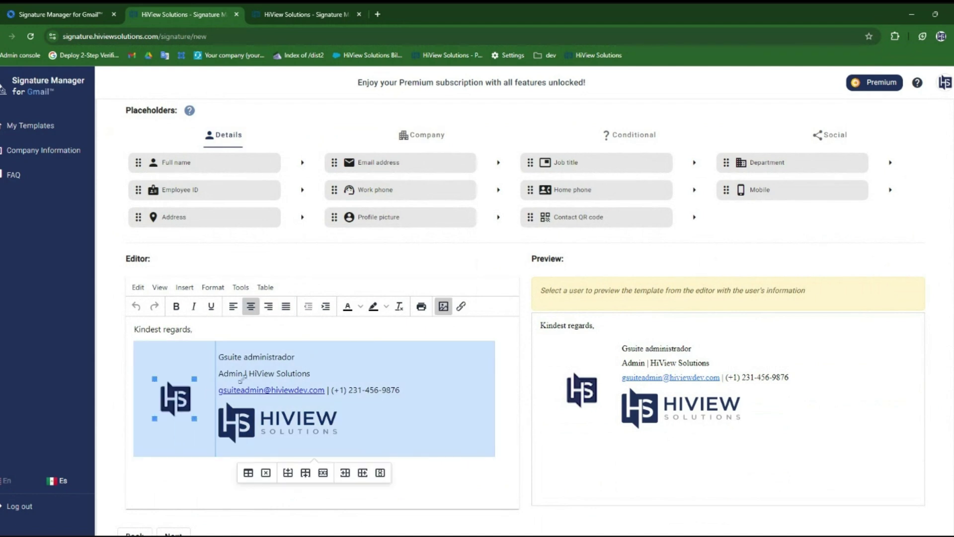
click(392, 408)
click(380, 486)
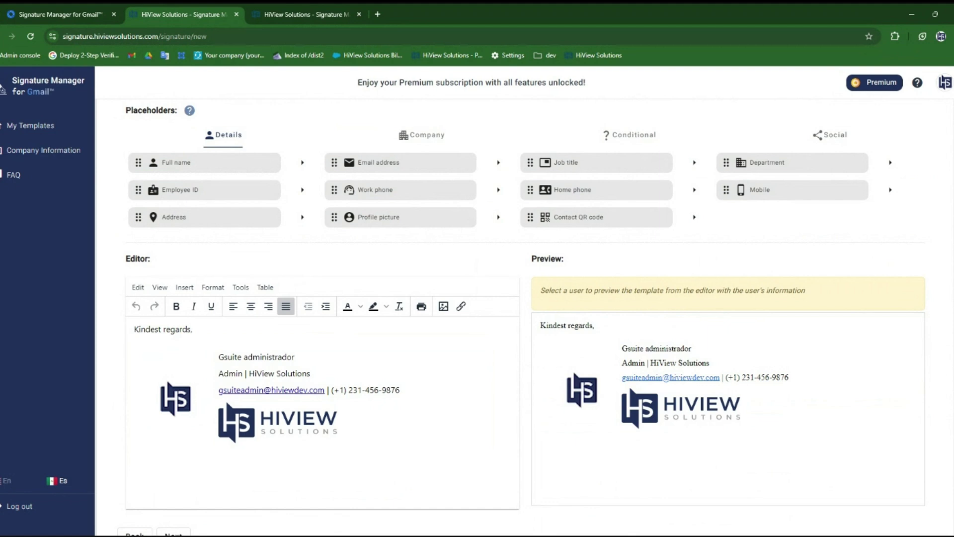
drag(295, 357, 219, 356)
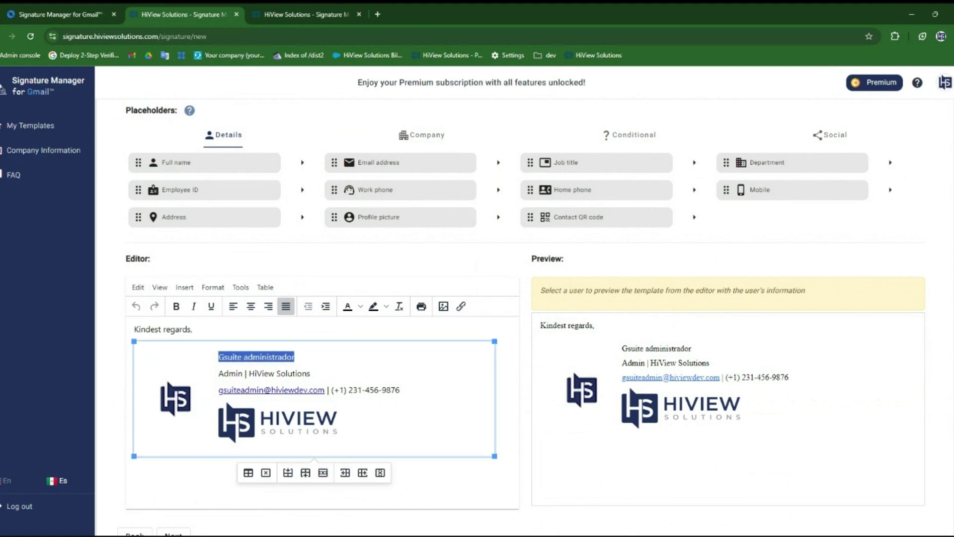
key(BackSpace)
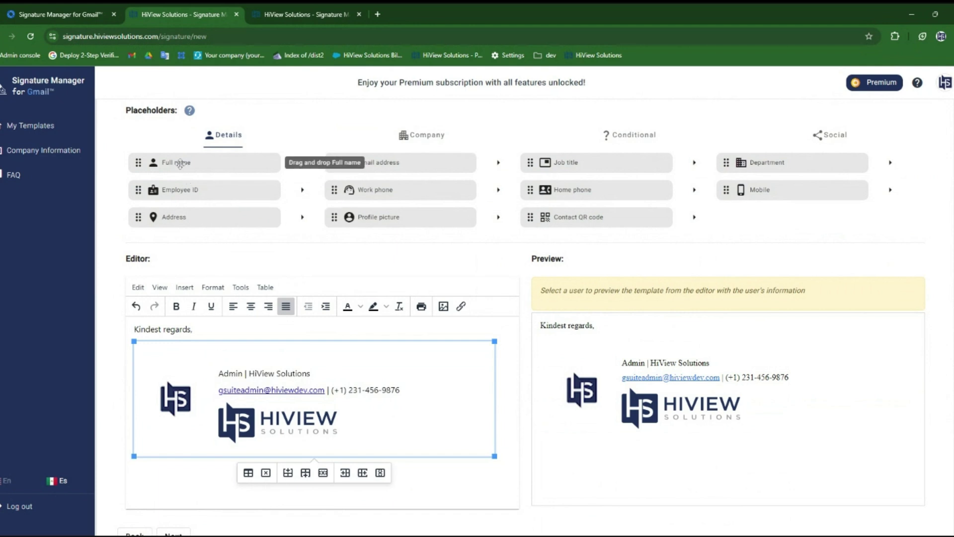
drag(180, 164, 264, 357)
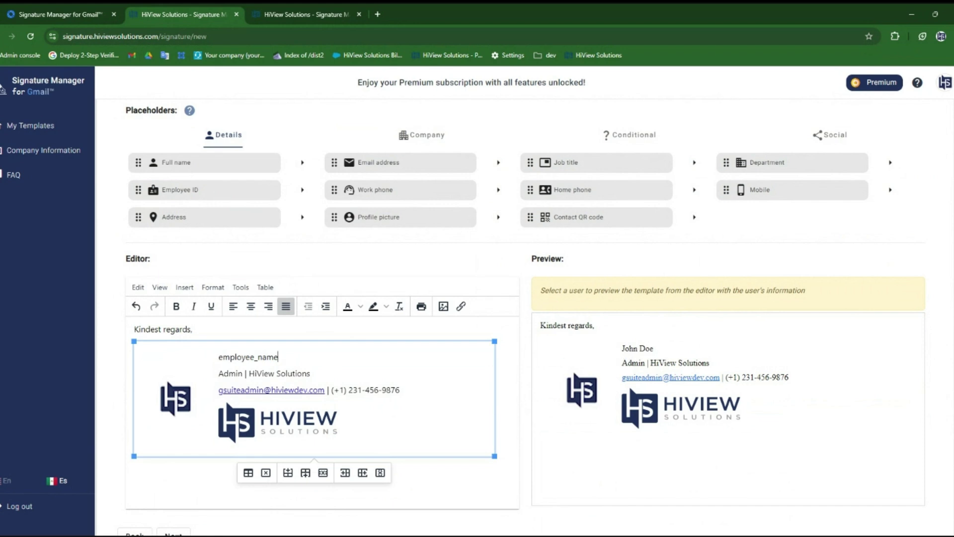
- Replace the title 'Admin' with the Job title placeholder
drag(243, 373, 218, 373)
key(BackSpace)
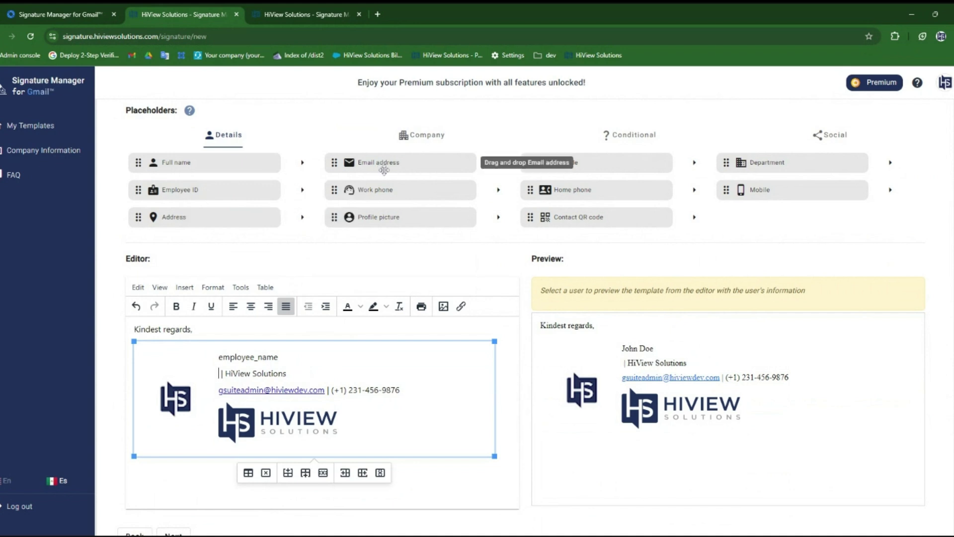
drag(577, 165, 221, 373)
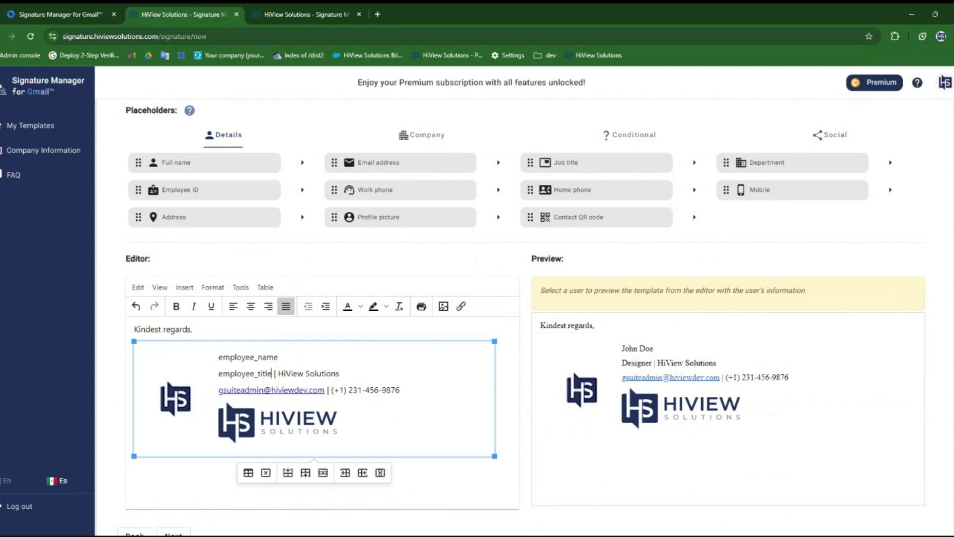
drag(637, 363, 651, 363)
double_click(641, 362)
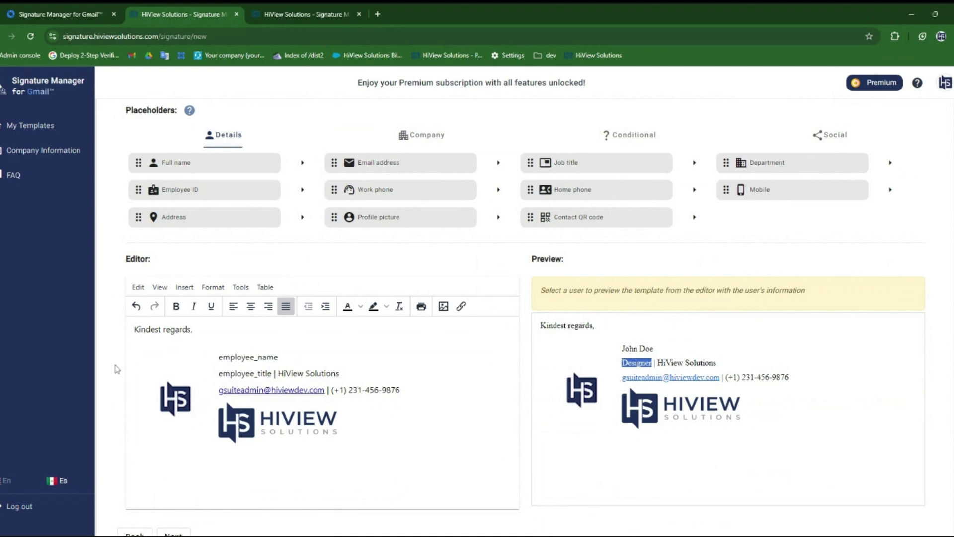
- Replace 'HiView Solutions' with the company name placeholder after the title
drag(340, 373, 278, 373)
key(BackSpace)
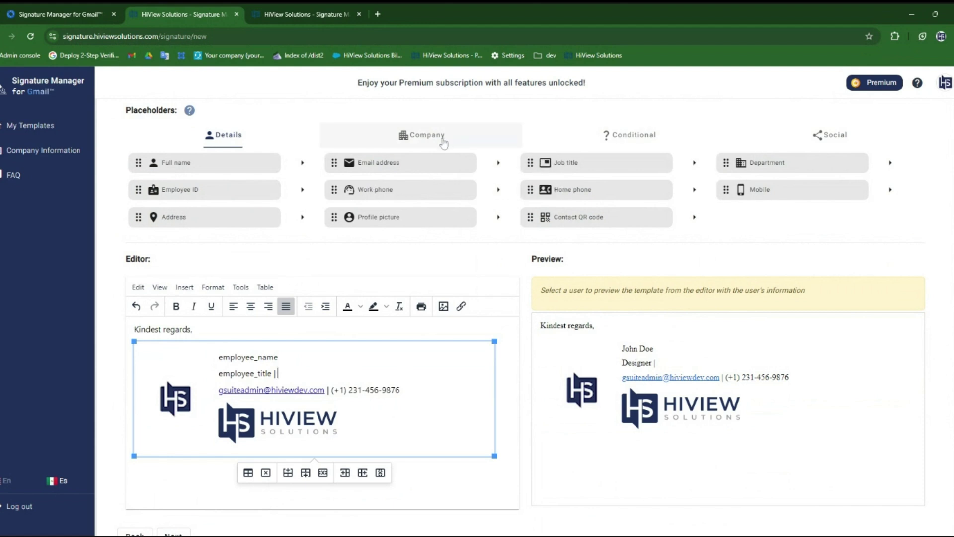
click(426, 141)
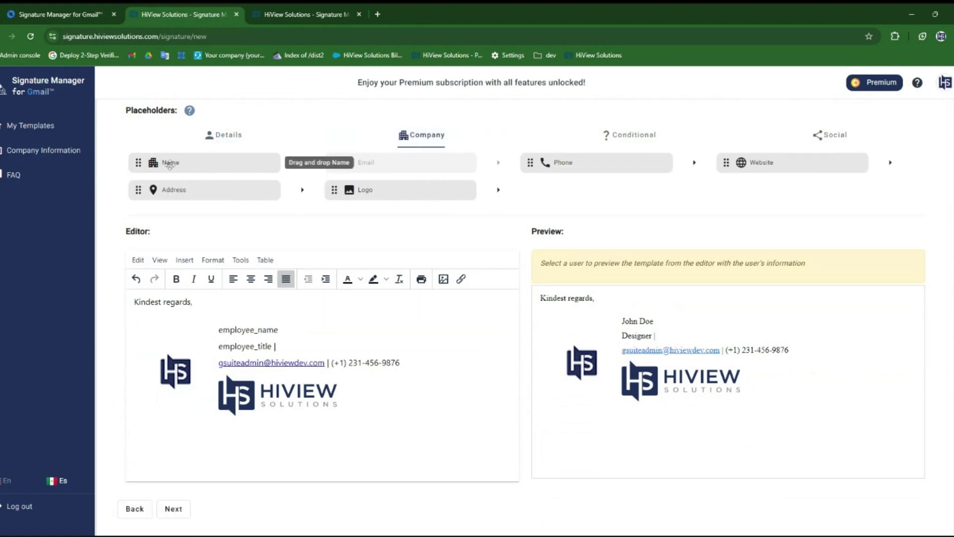
drag(180, 165, 304, 346)
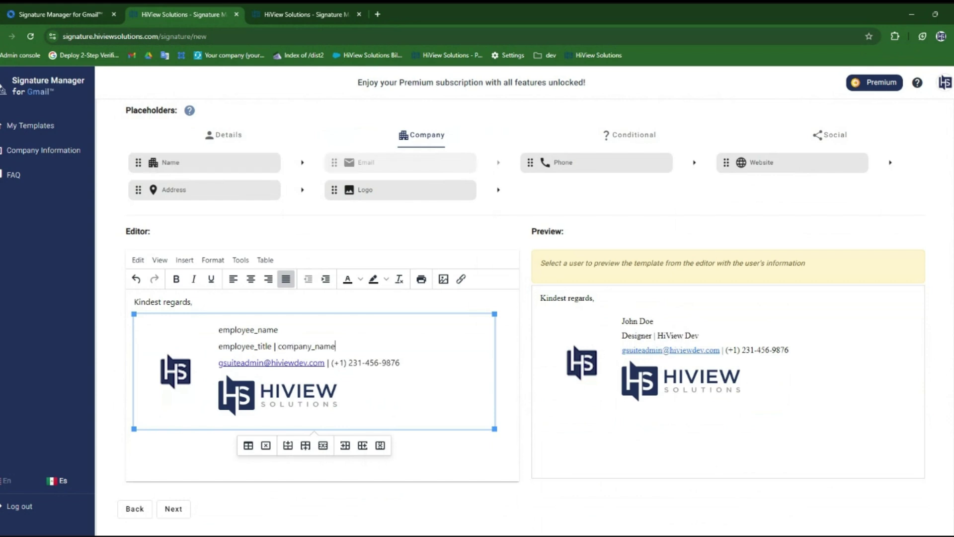
drag(700, 336, 657, 335)
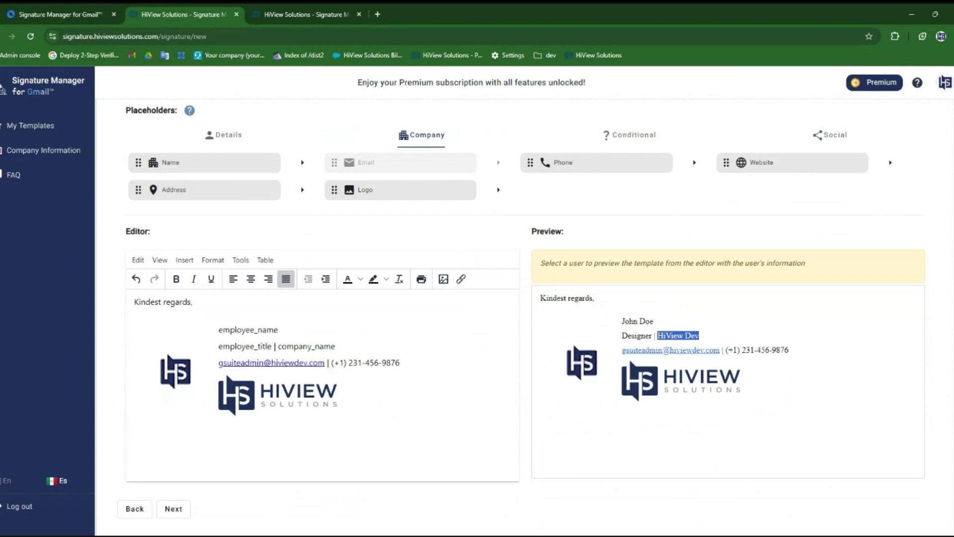
- Replace the hard-coded email address with the Email address placeholder before the phone number
drag(326, 362, 218, 362)
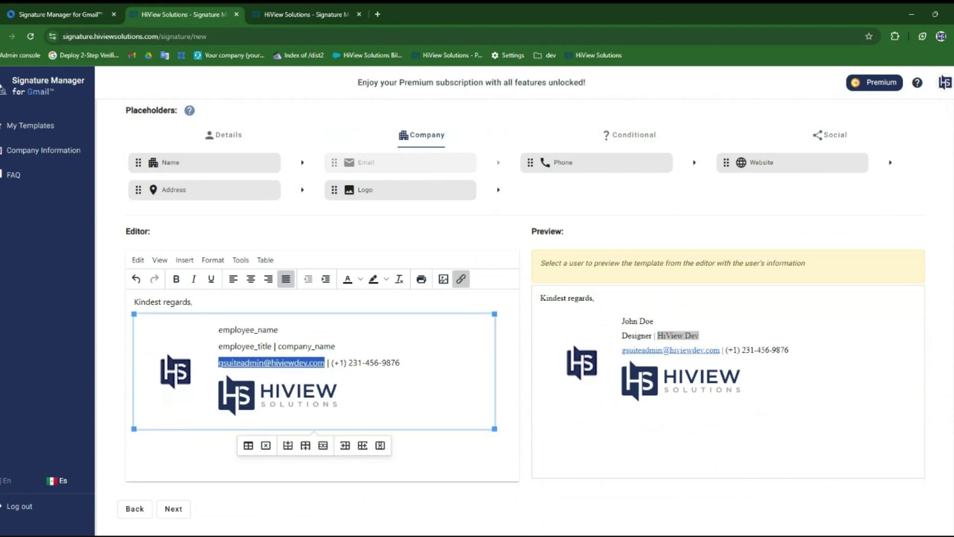
key(Delete)
click(227, 139)
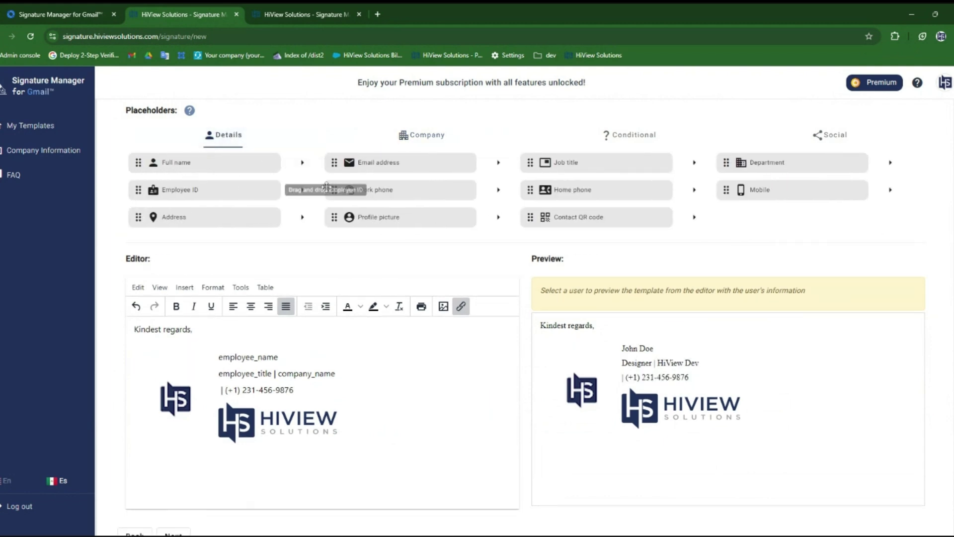
drag(385, 165, 383, 170)
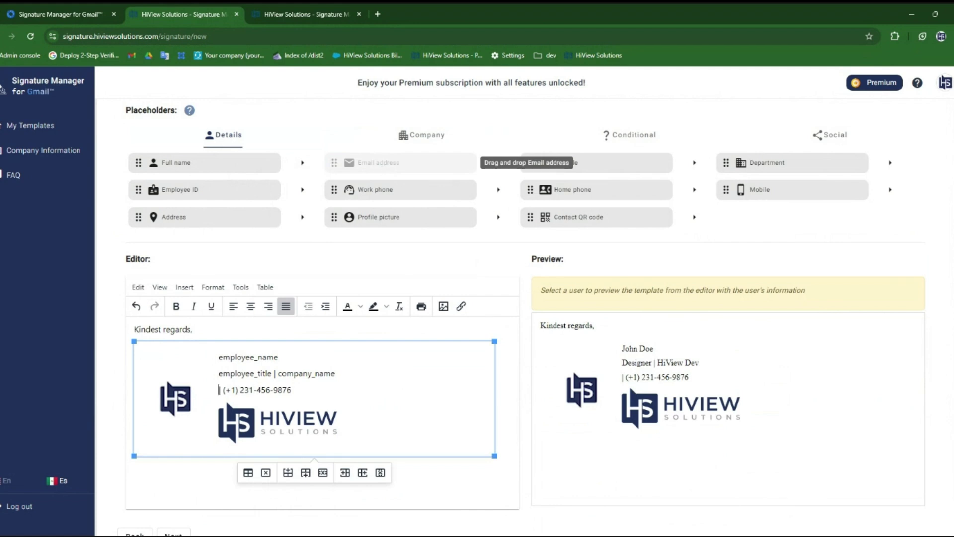
drag(219, 390, 219, 389)
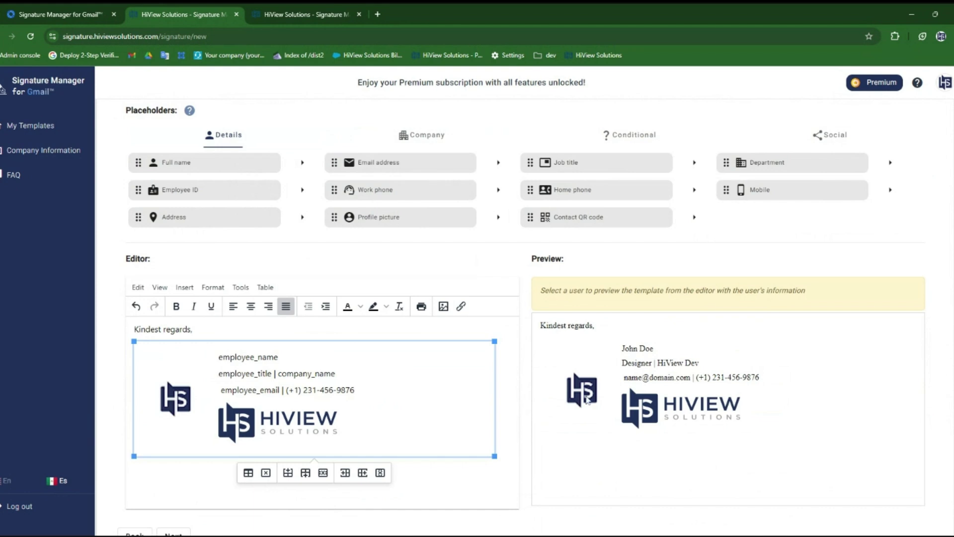
- Shrink the HIVIEW logo by dragging its corner handle inward, then browse the table options
click(277, 422)
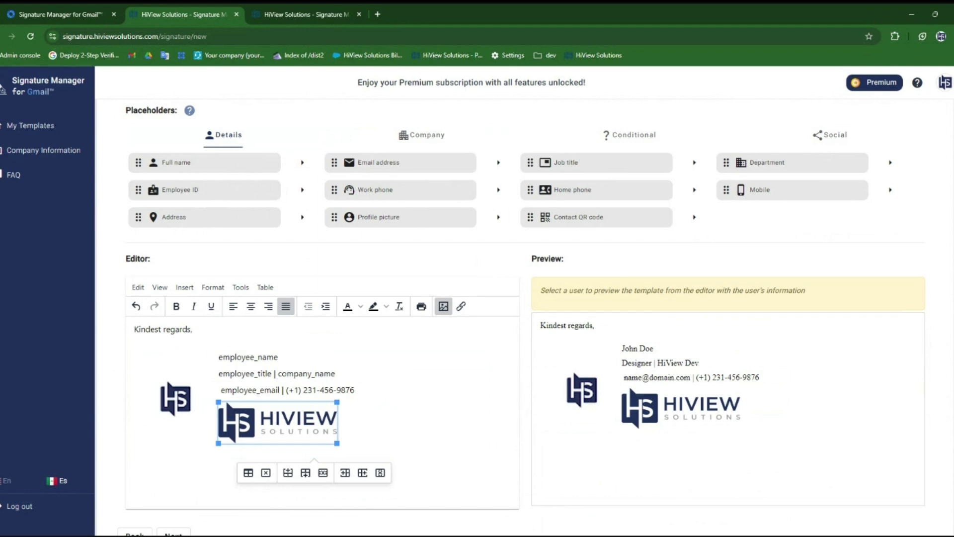
drag(337, 445, 297, 436)
click(297, 424)
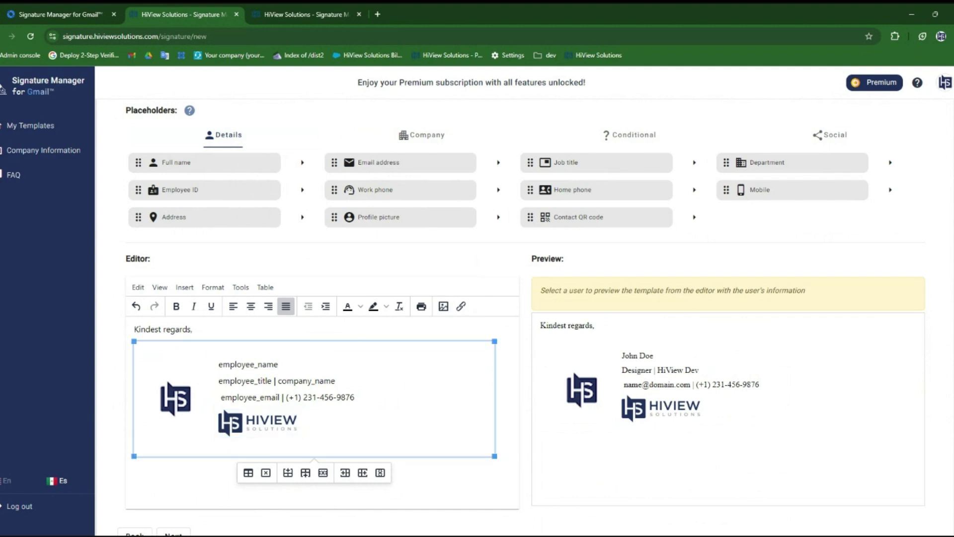
click(266, 288)
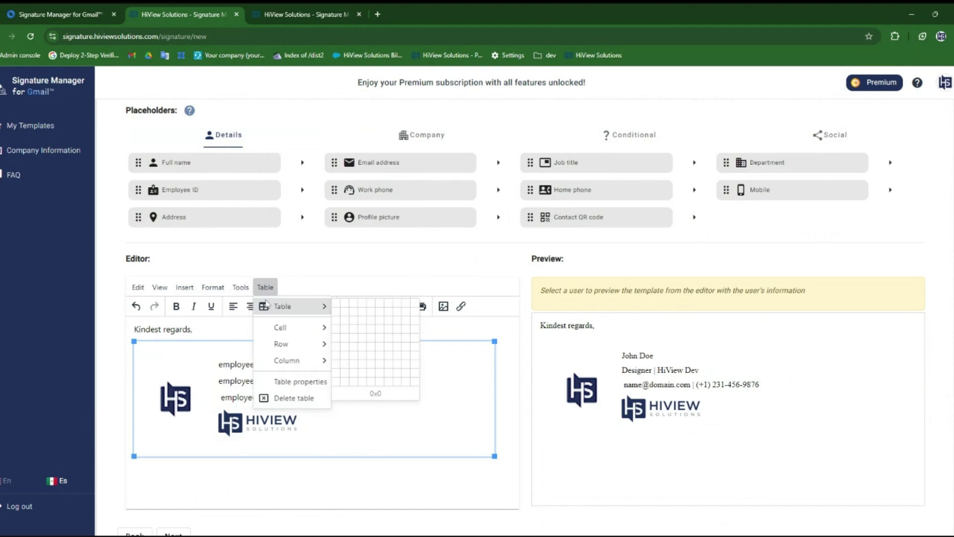
mouse_move(229, 291)
click(255, 306)
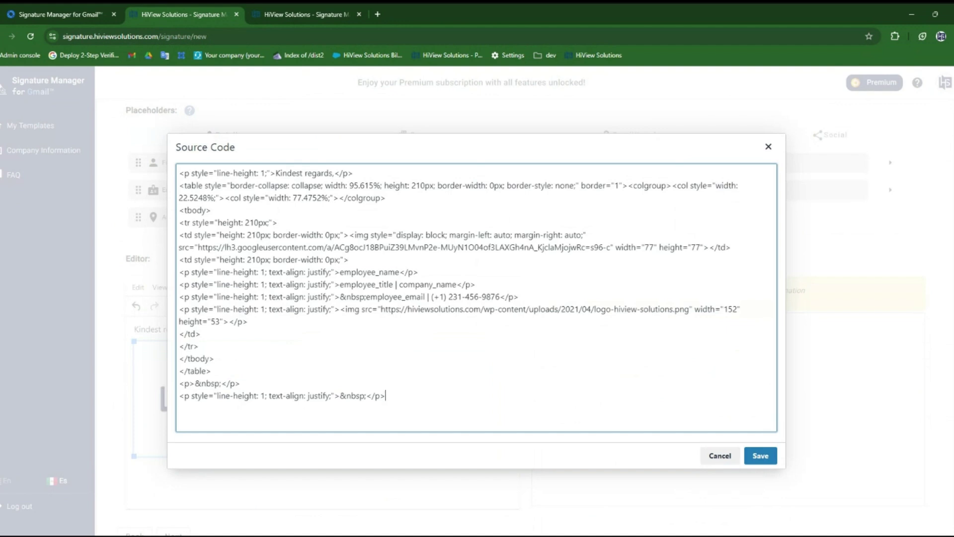
drag(385, 396, 174, 152)
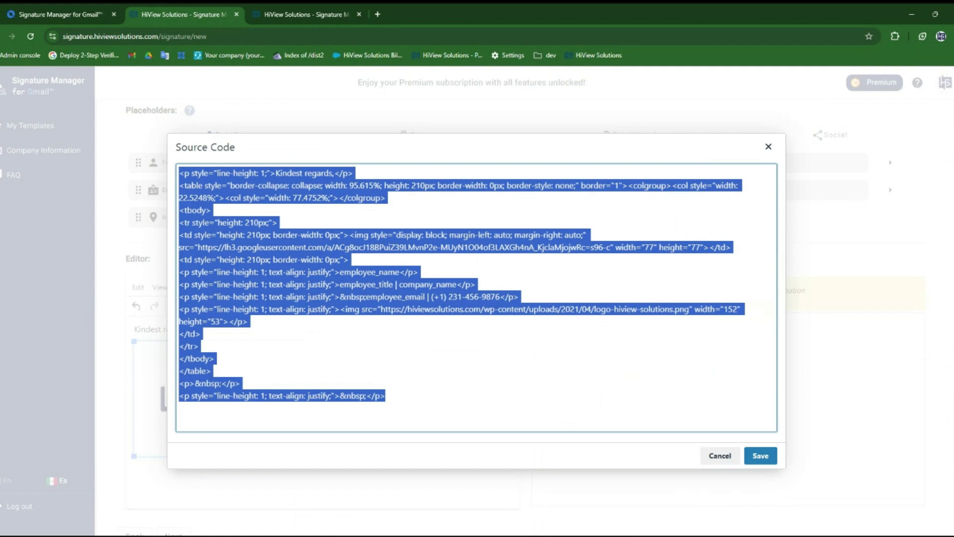
click(266, 296)
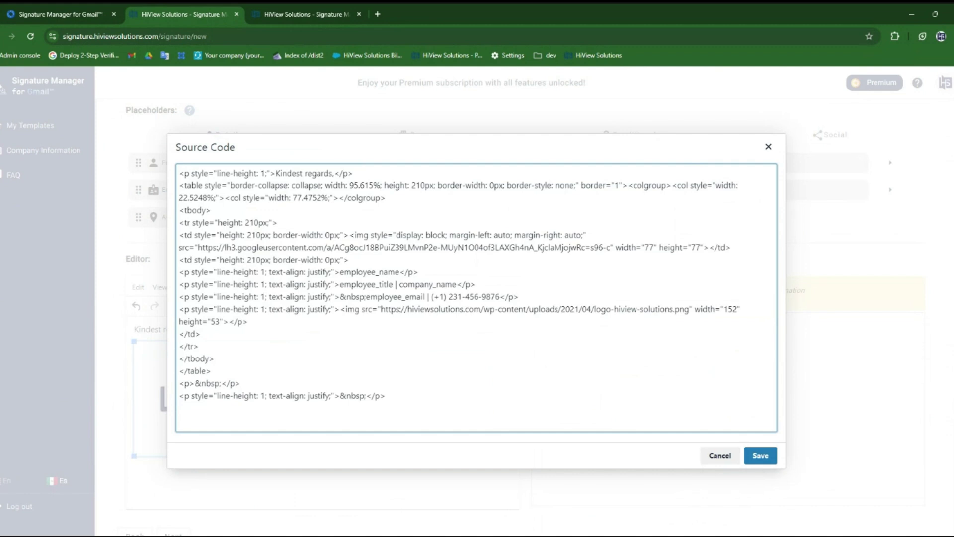
drag(261, 173, 184, 173)
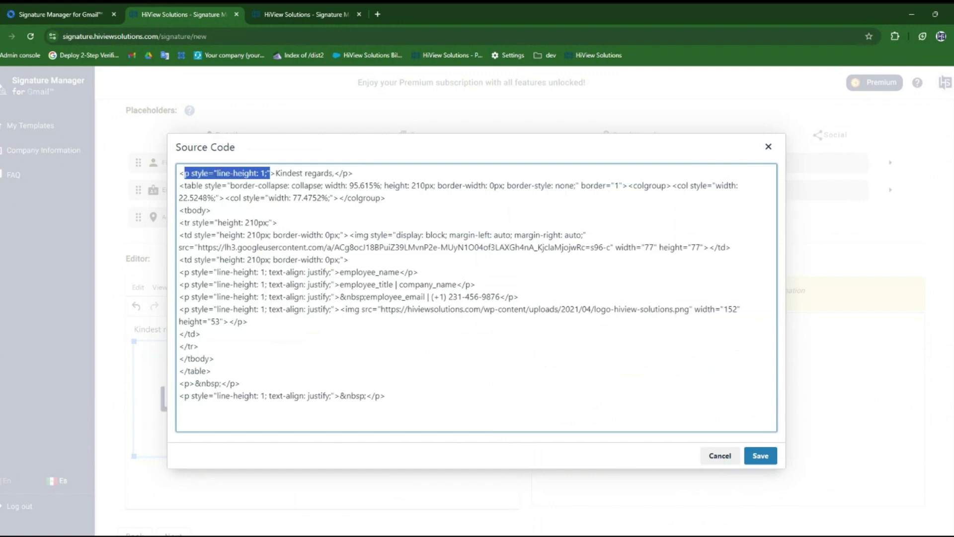
drag(386, 398, 211, 169)
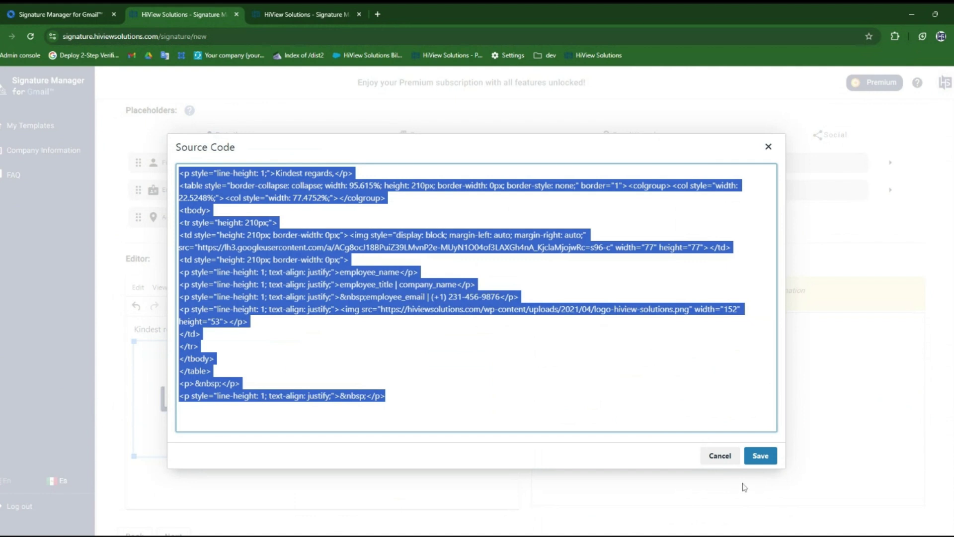
click(720, 455)
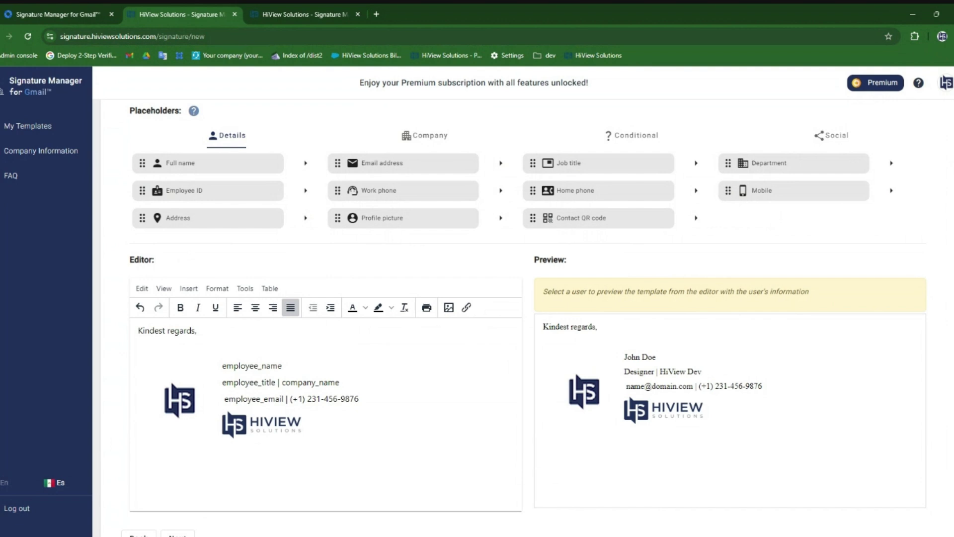
click(449, 307)
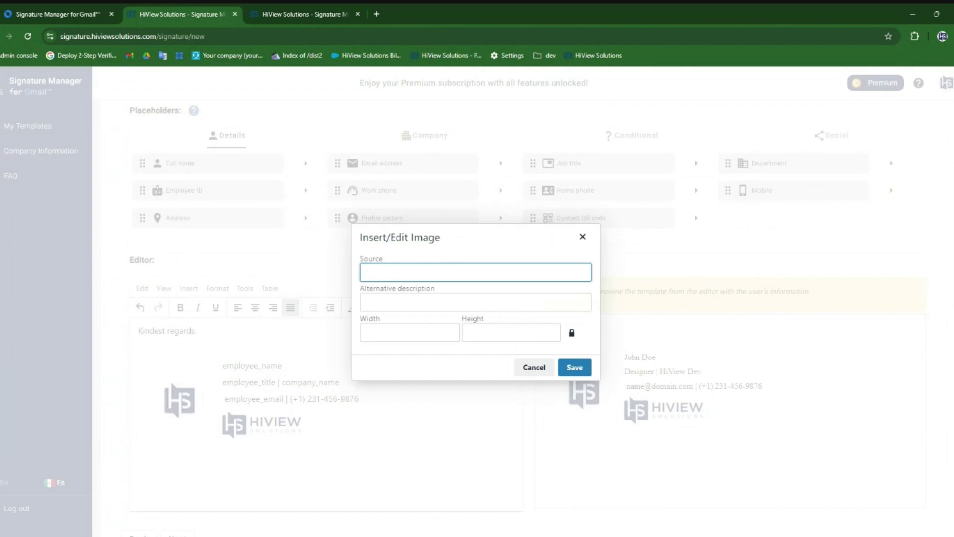
key(alt+Tab)
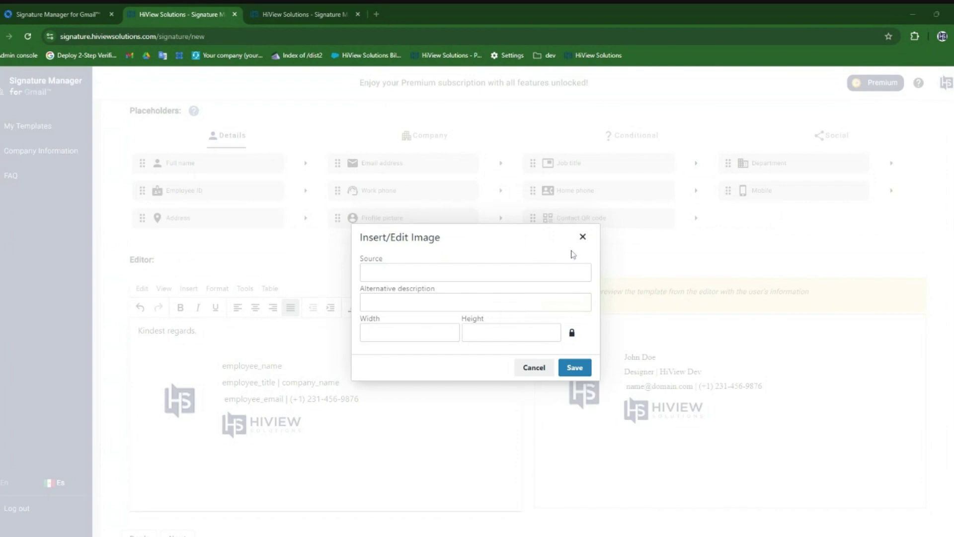
click(582, 237)
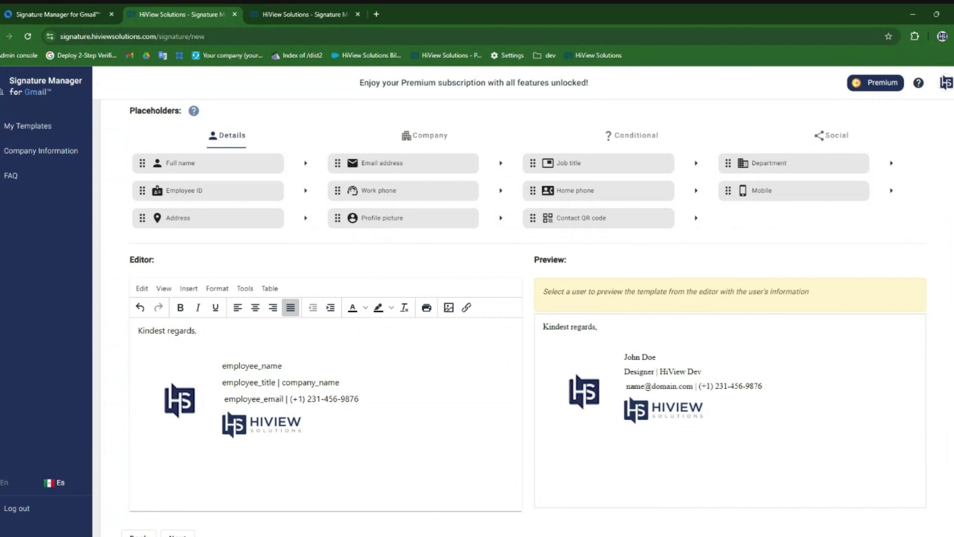
- Look through the Format and Insert menus, then show the Social media placeholders
click(213, 292)
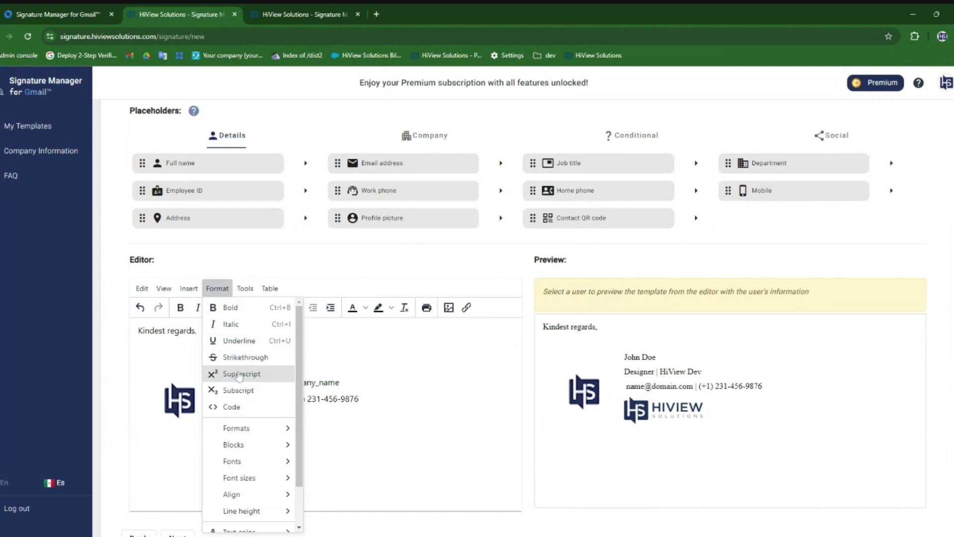
click(205, 292)
click(187, 292)
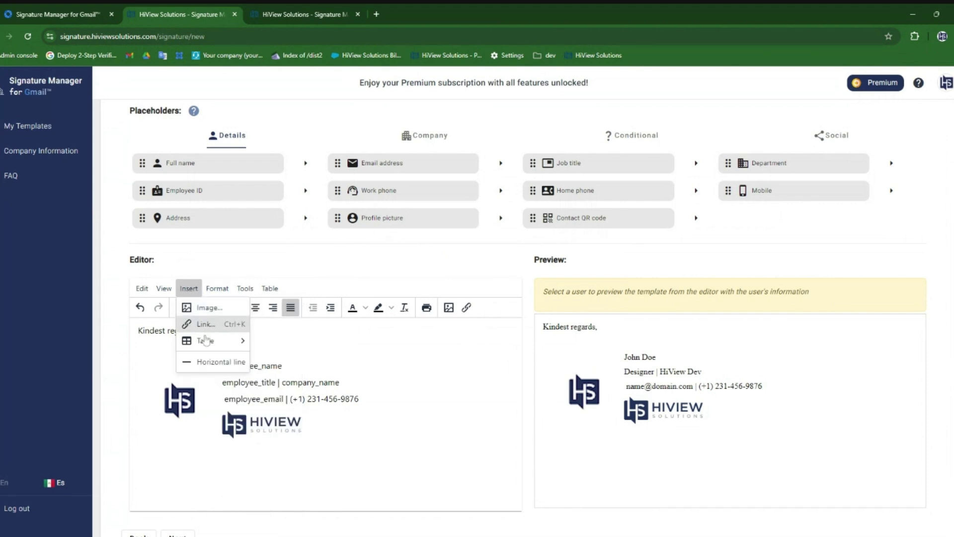
mouse_move(203, 346)
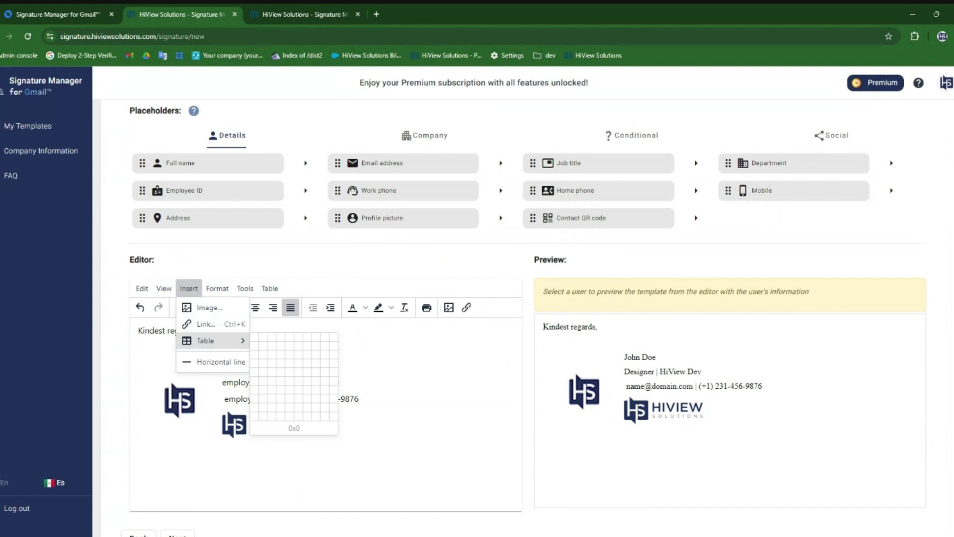
key(Escape)
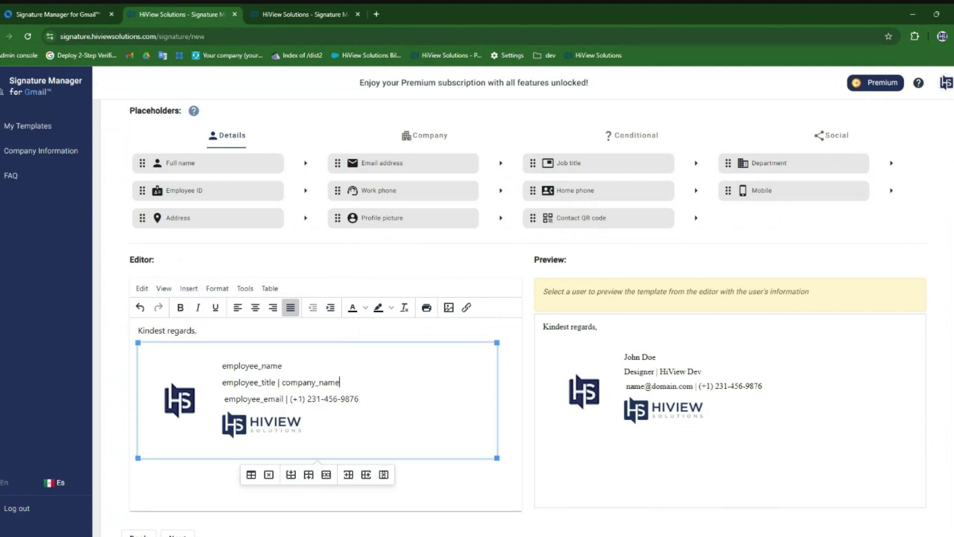
scroll(497, 197, up, 1)
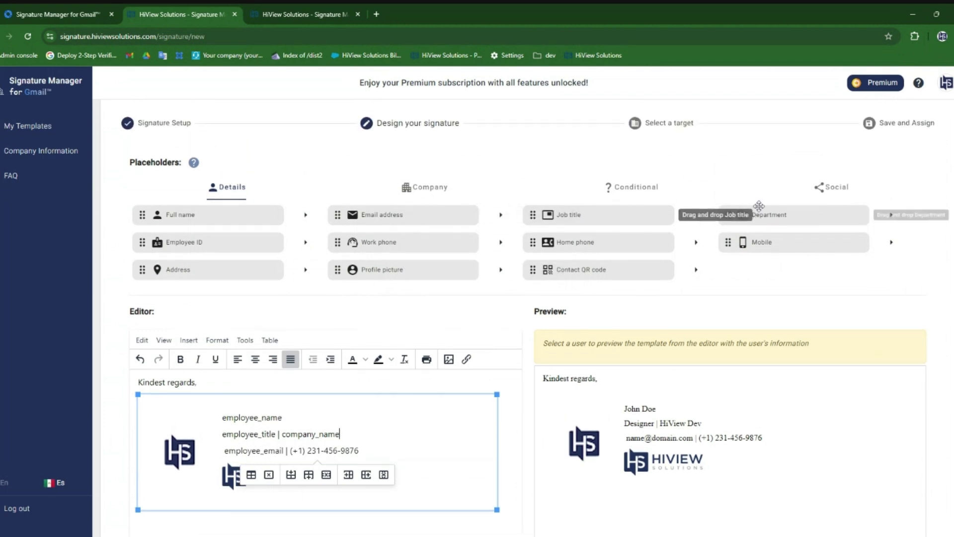
click(821, 198)
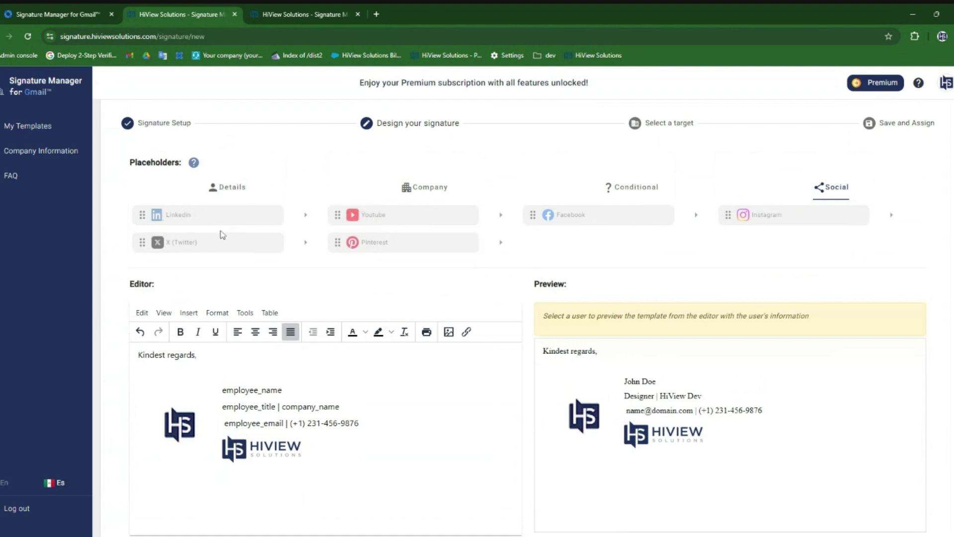
mouse_move(206, 214)
- Discard template changes, save 'hiviewsolutions' as the company LinkedIn username, and return to My Templates
click(33, 155)
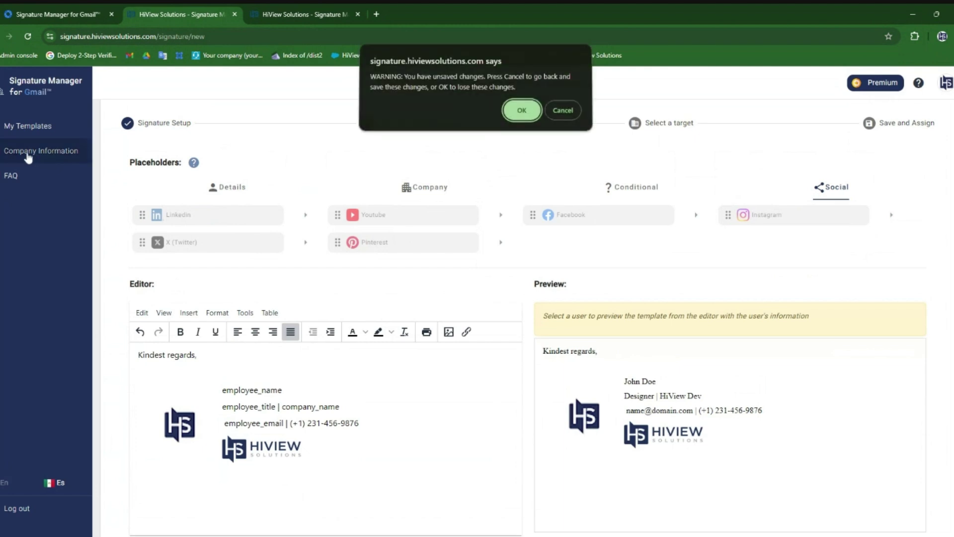
click(521, 112)
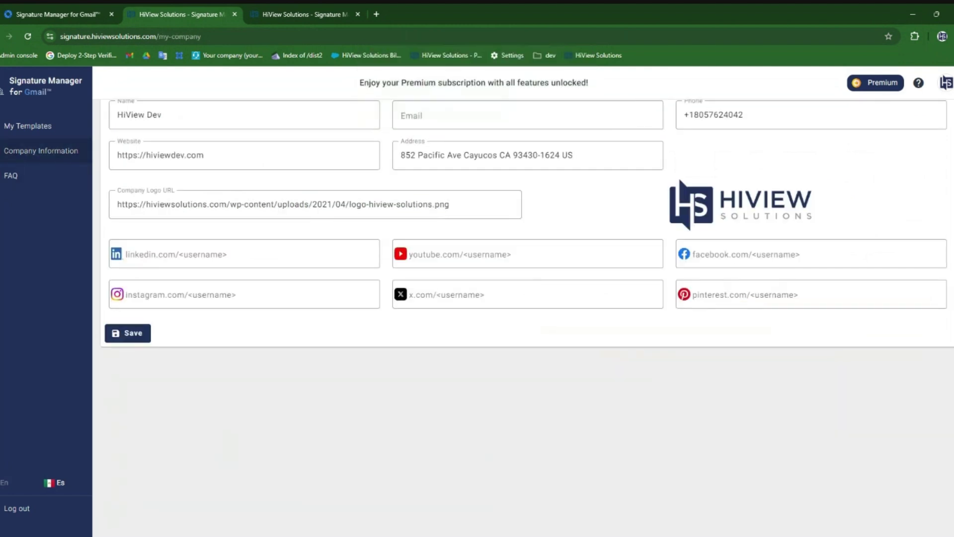
click(214, 262)
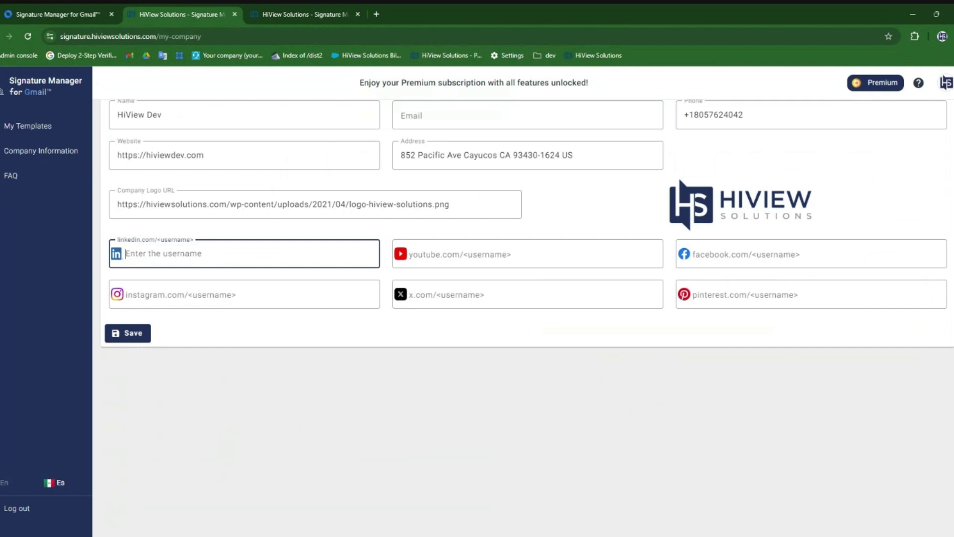
text(hiviewsolutions)
click(132, 333)
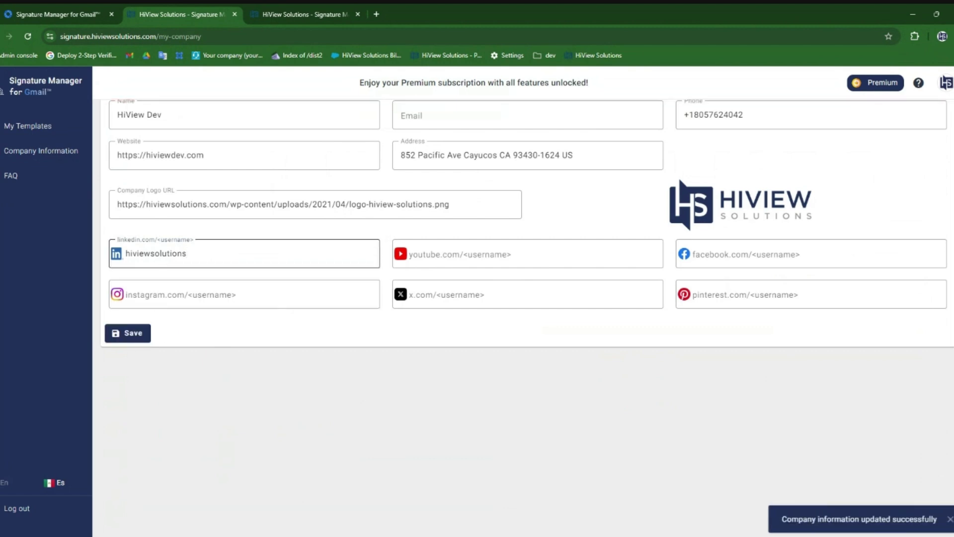
click(23, 128)
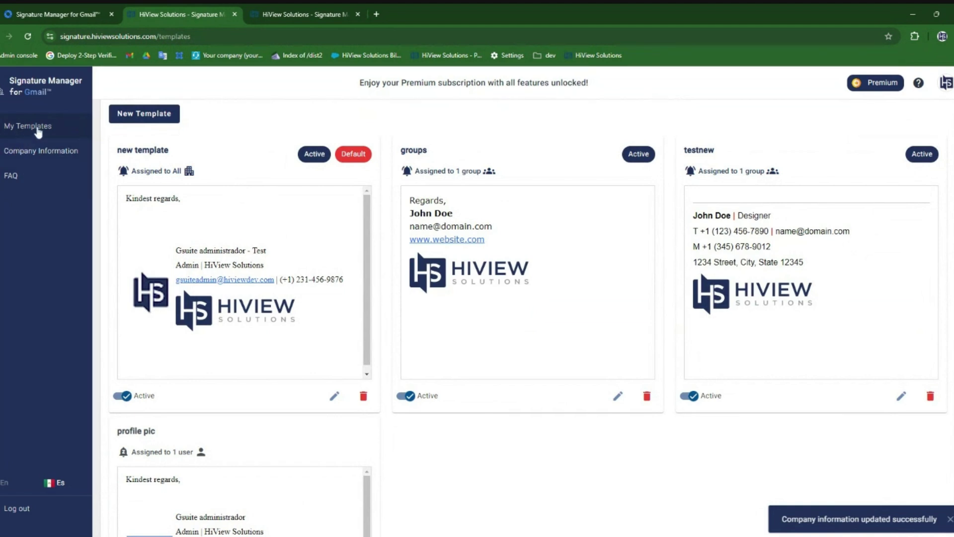
- Begin a new template from the admin account's existing signature, filtered by 'g', and place the cursor in the editor
click(137, 119)
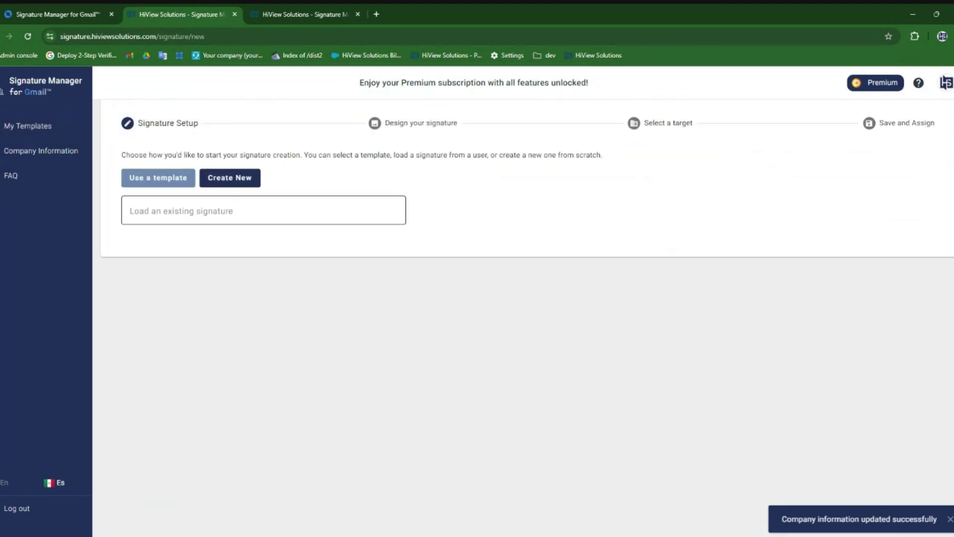
click(224, 210)
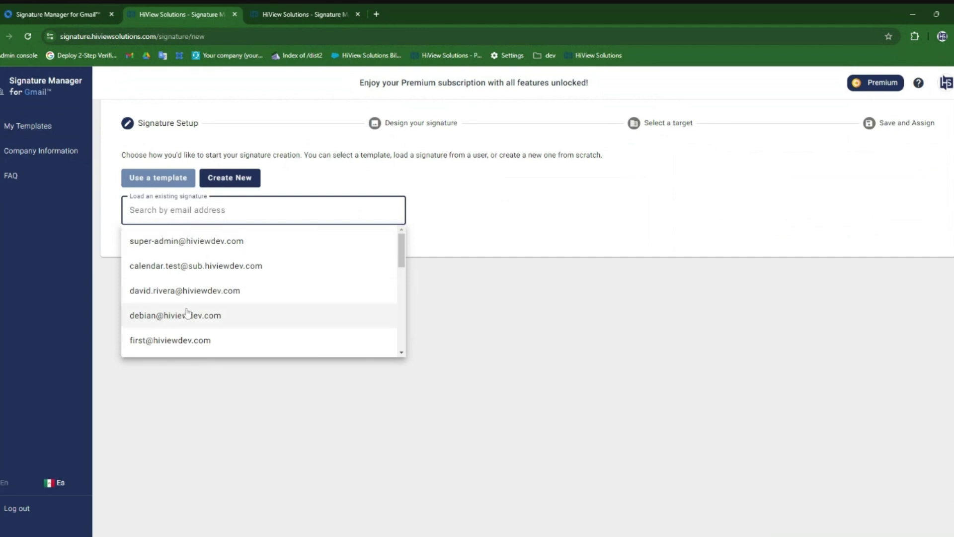
text(g)
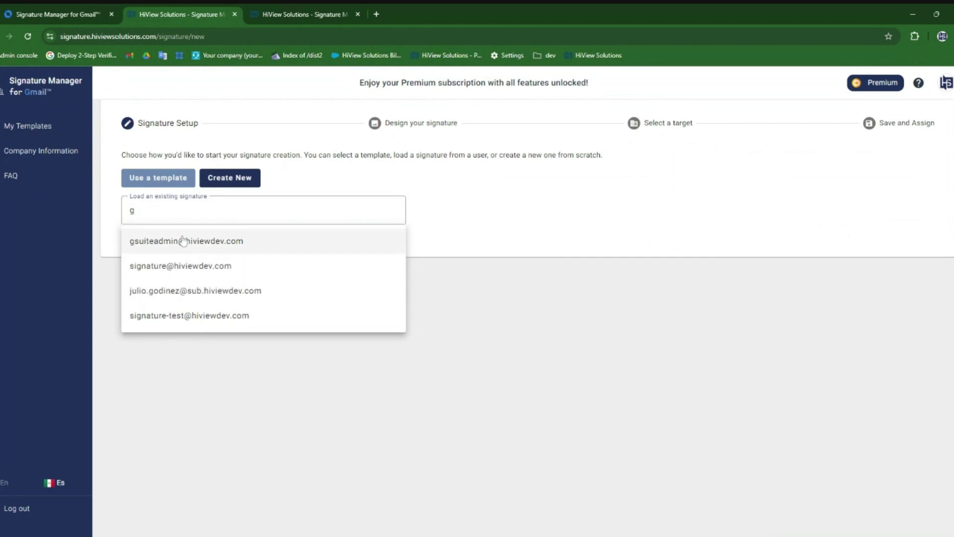
click(183, 241)
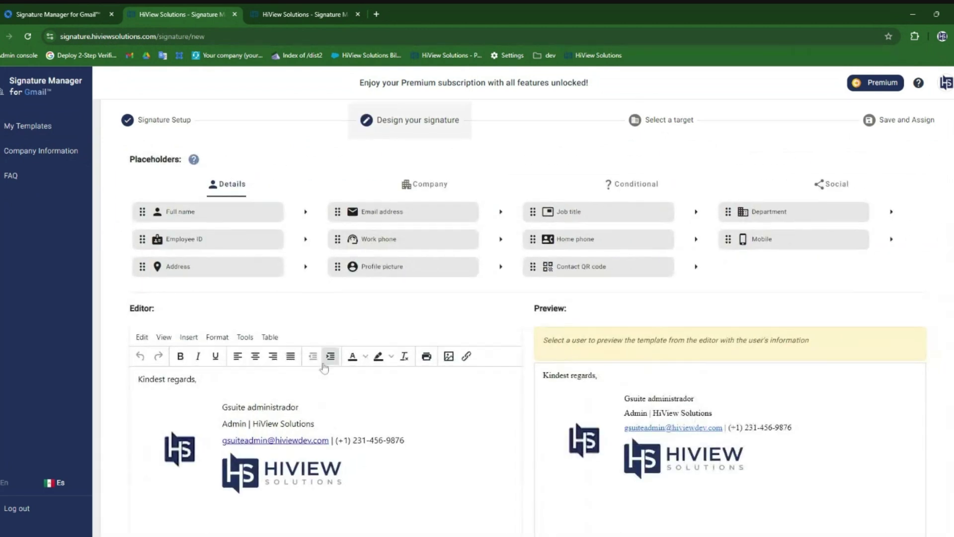
scroll(324, 368, down, 2)
click(341, 373)
- Insert a new line under the HIVIEW logo and drop the LinkedIn social placeholder onto it
key(Return)
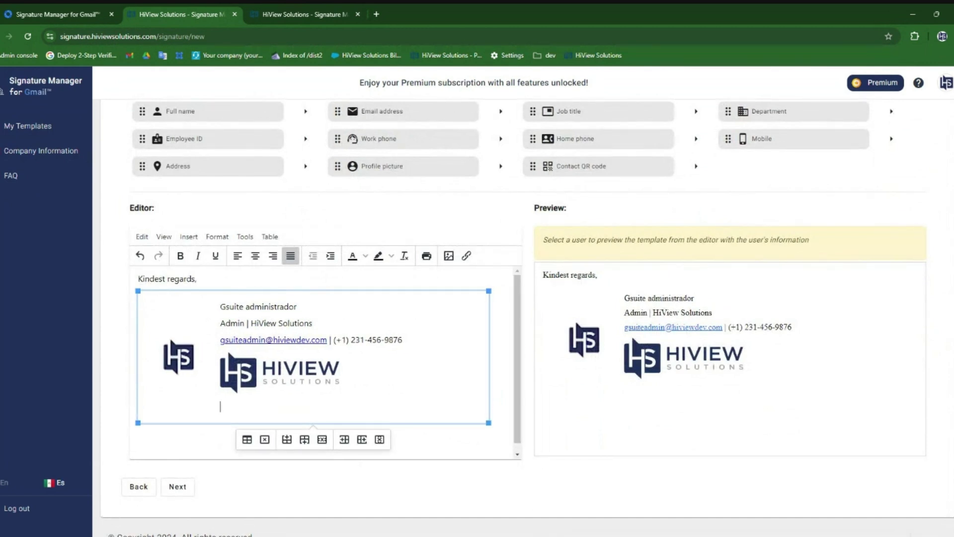
scroll(577, 196, up, 3)
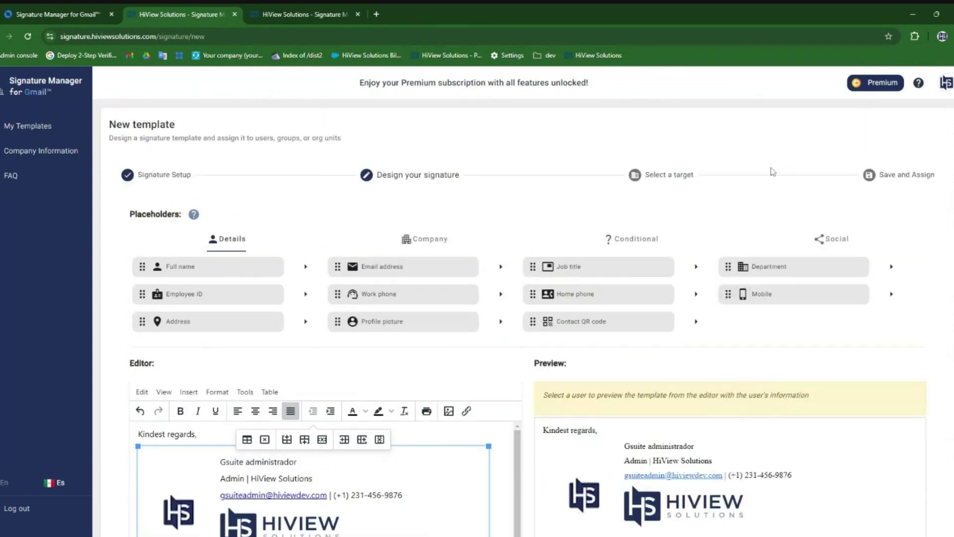
click(762, 239)
scroll(537, 237, down, 2)
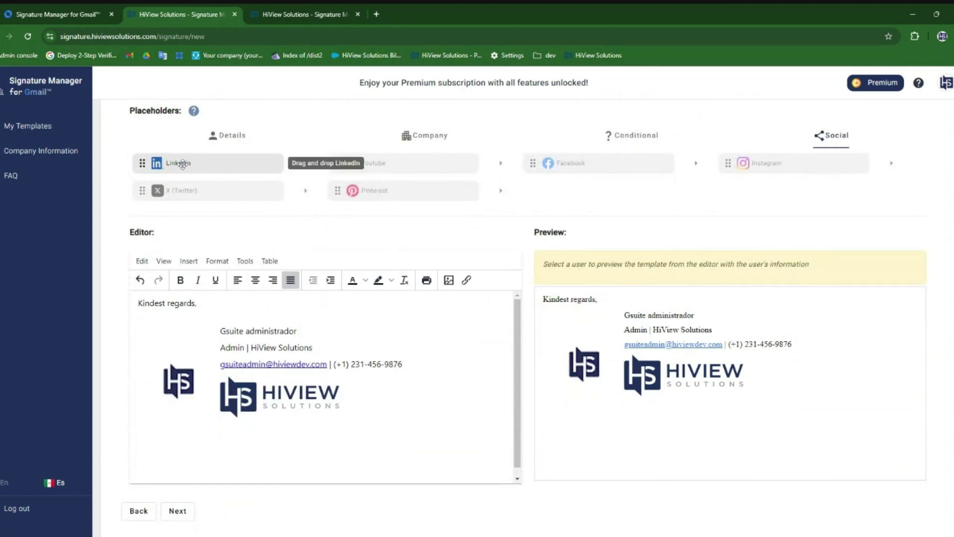
drag(180, 164, 225, 432)
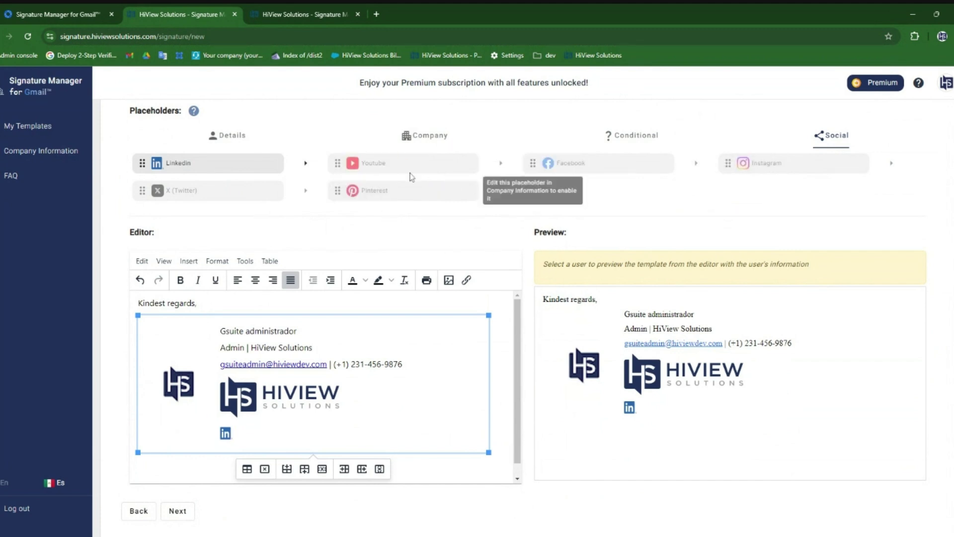
scroll(599, 158, up, 1)
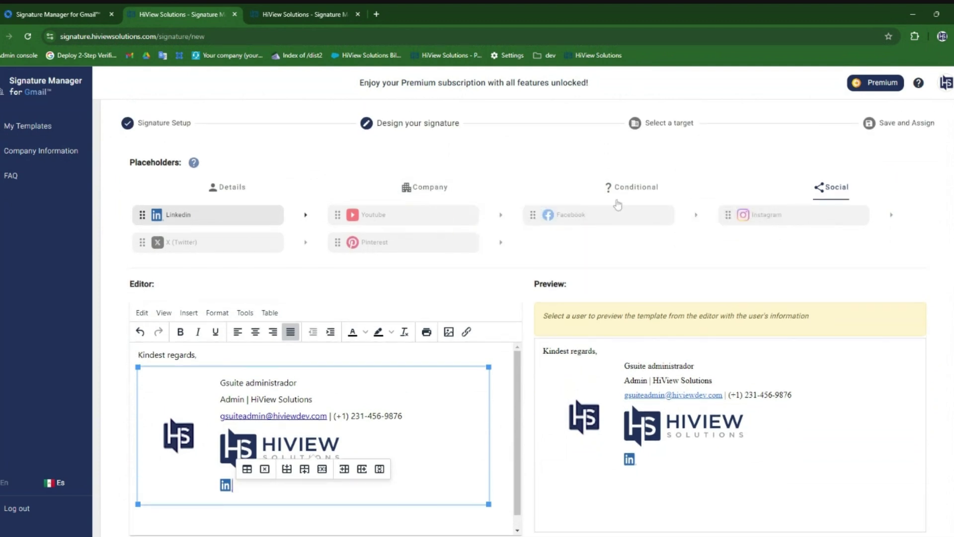
- Review the Conditional placeholders, then advance the wizard to the Select a target step
click(629, 191)
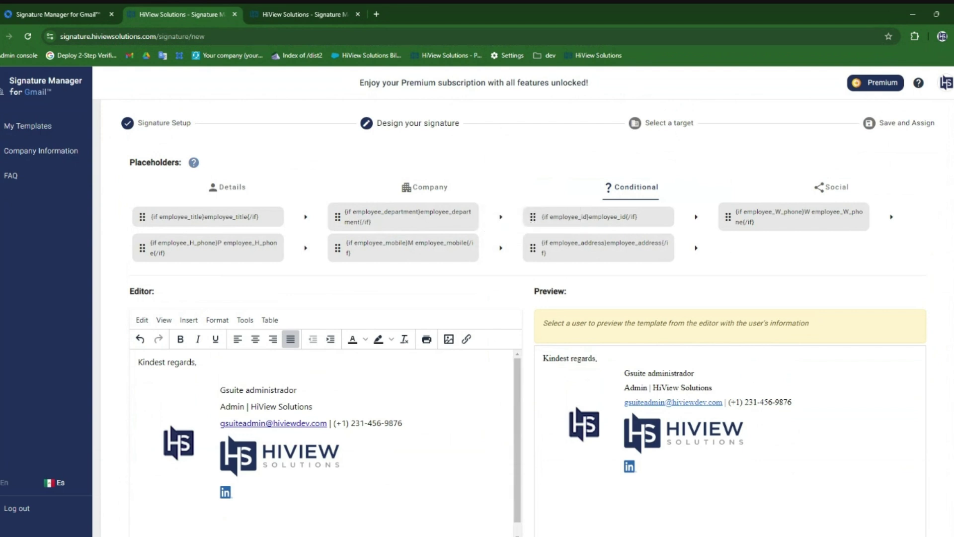
drag(326, 423, 305, 422)
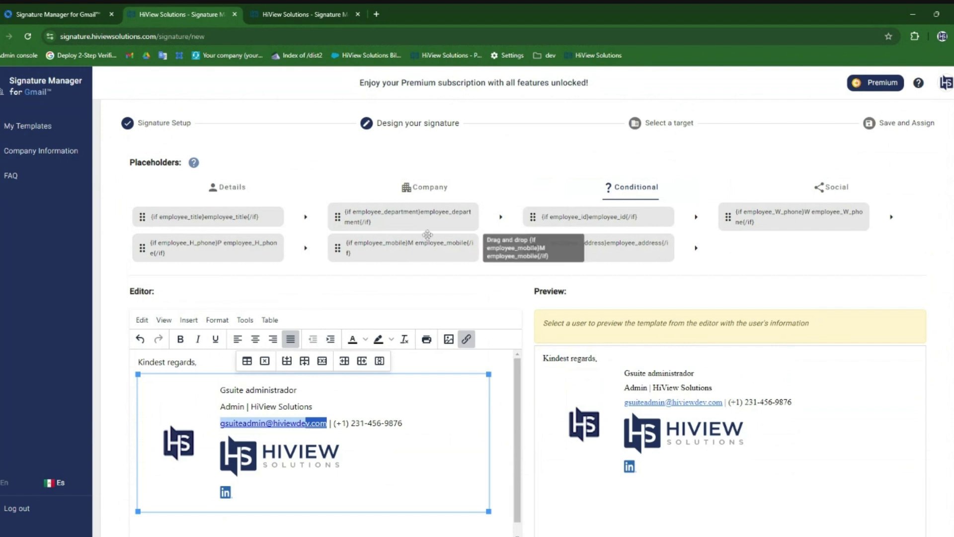
scroll(590, 177, up, 1)
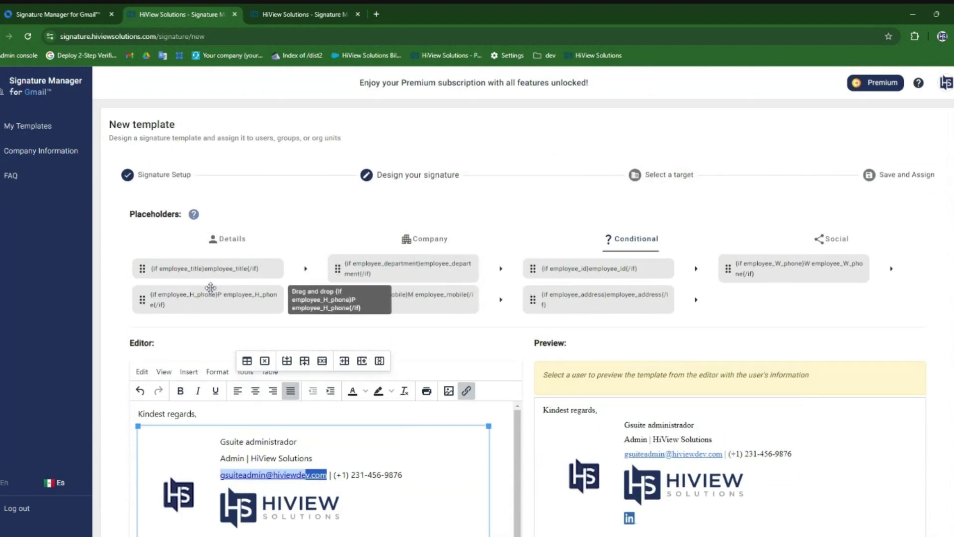
scroll(211, 288, down, 2)
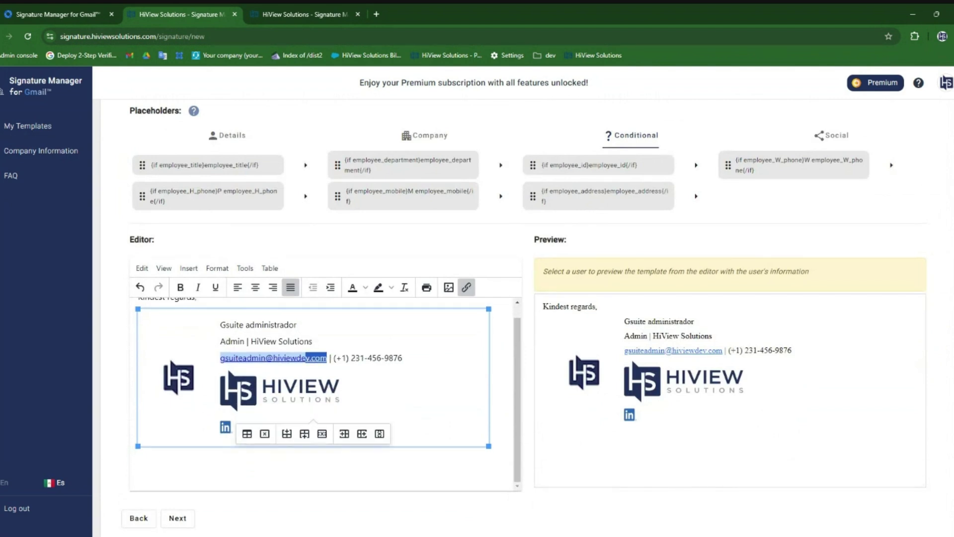
click(177, 518)
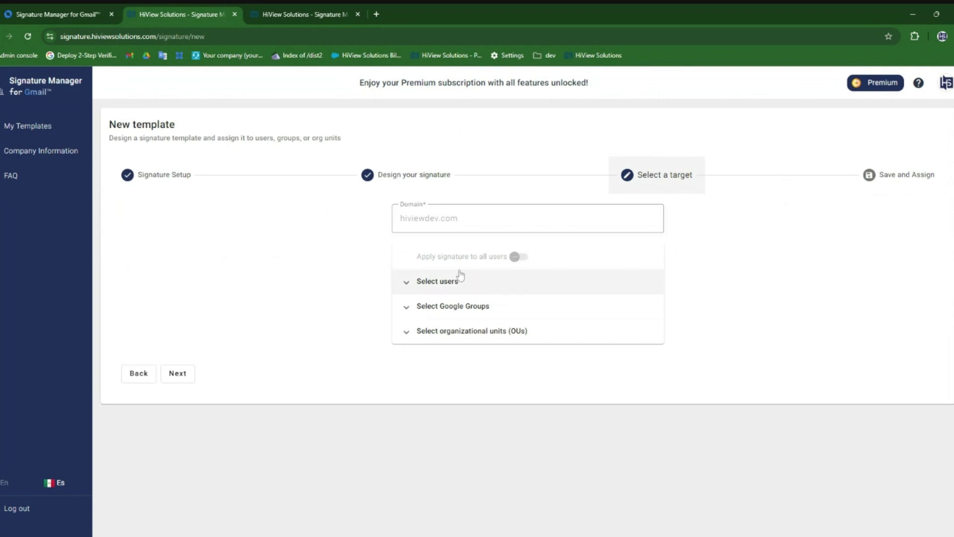
- Add the Admin Test and calendar test user accounts as targets under Select users
mouse_move(475, 265)
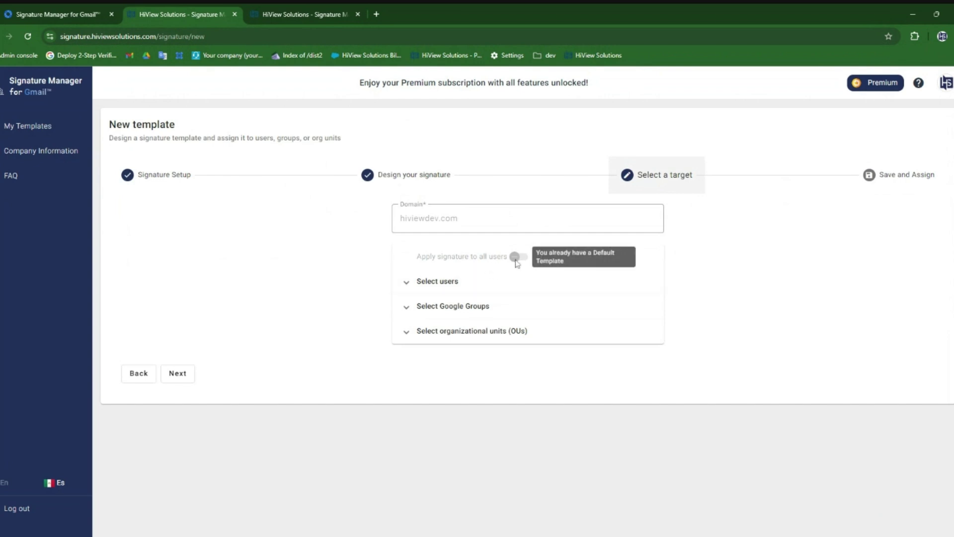
click(453, 282)
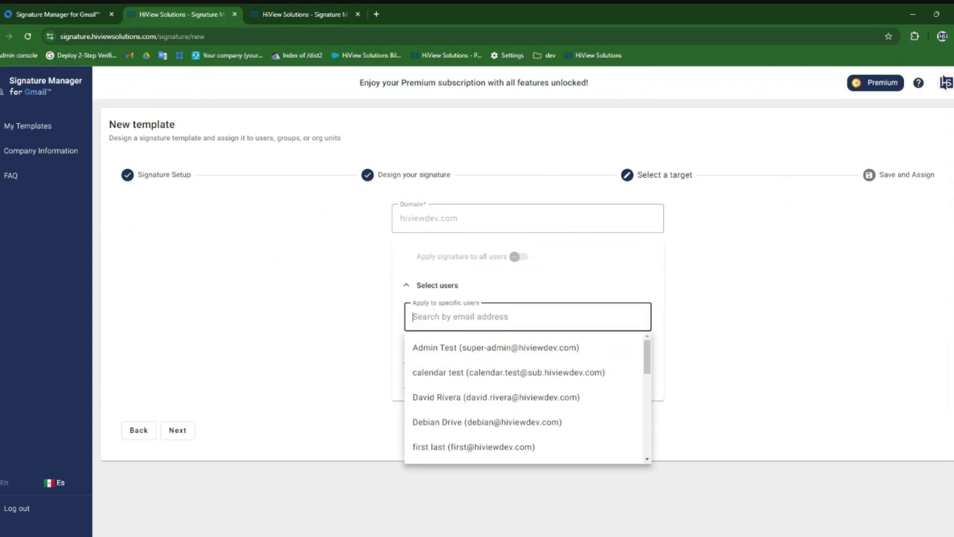
click(455, 346)
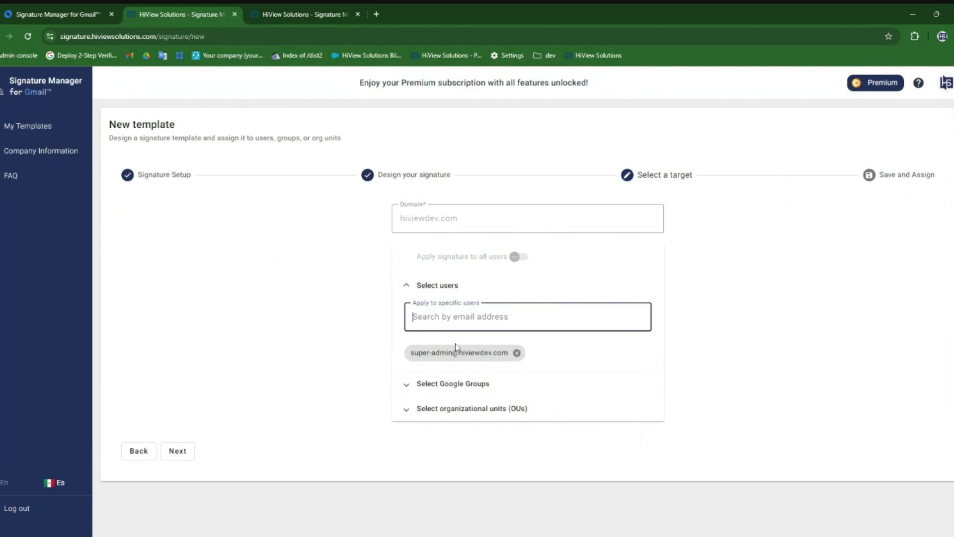
click(412, 316)
text(gste)
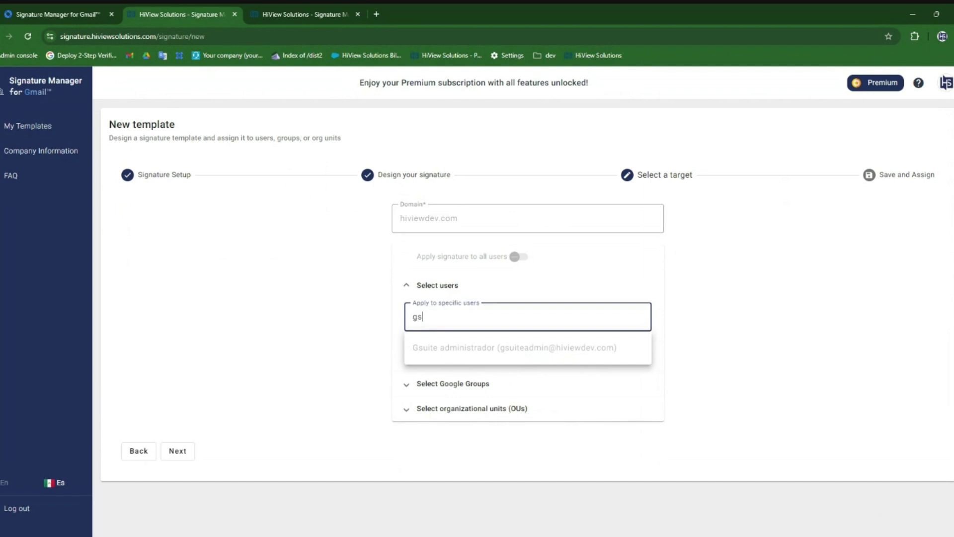
key(ctrl+a)
key(BackSpace)
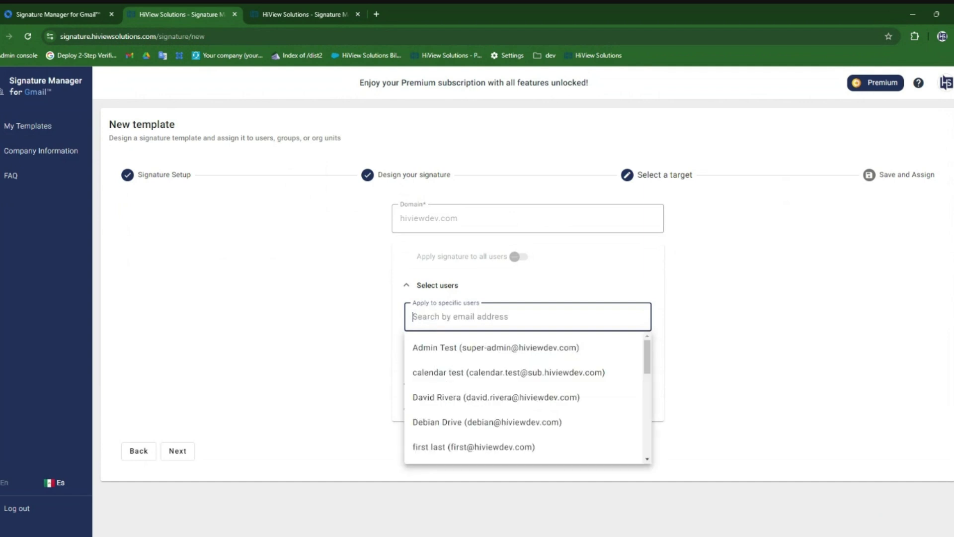
click(451, 378)
key(Escape)
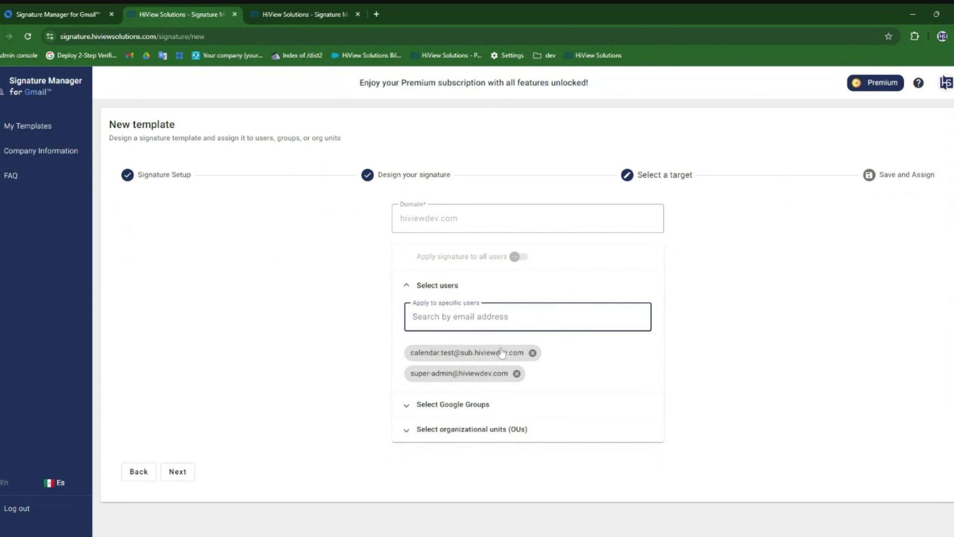
- Under Select Google Groups, pick the europe-users group from the groups dropdown as a target
click(412, 405)
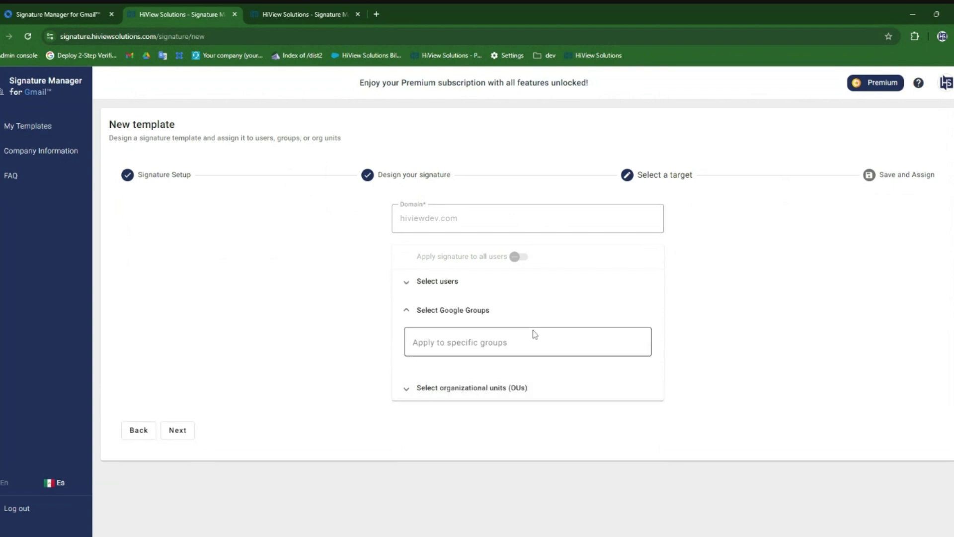
click(497, 342)
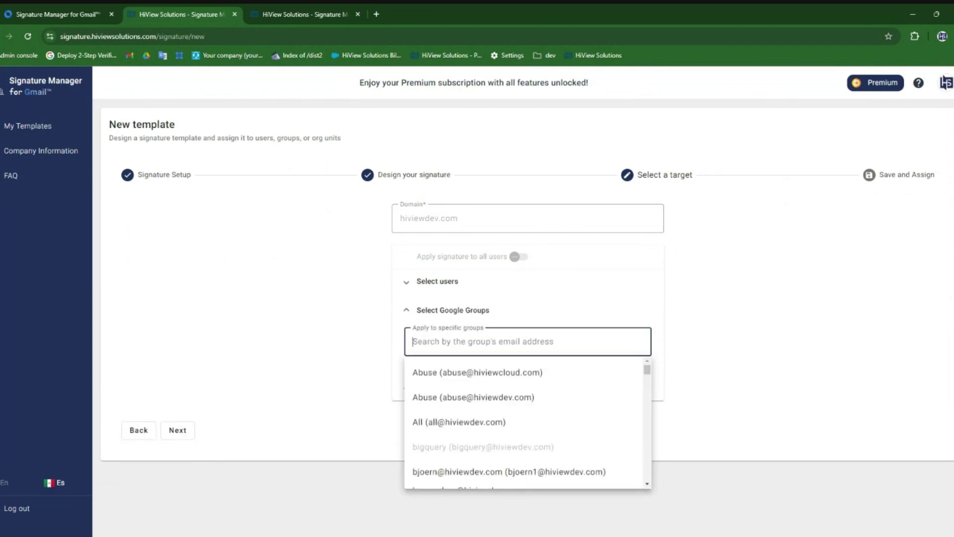
scroll(461, 378, down, 2)
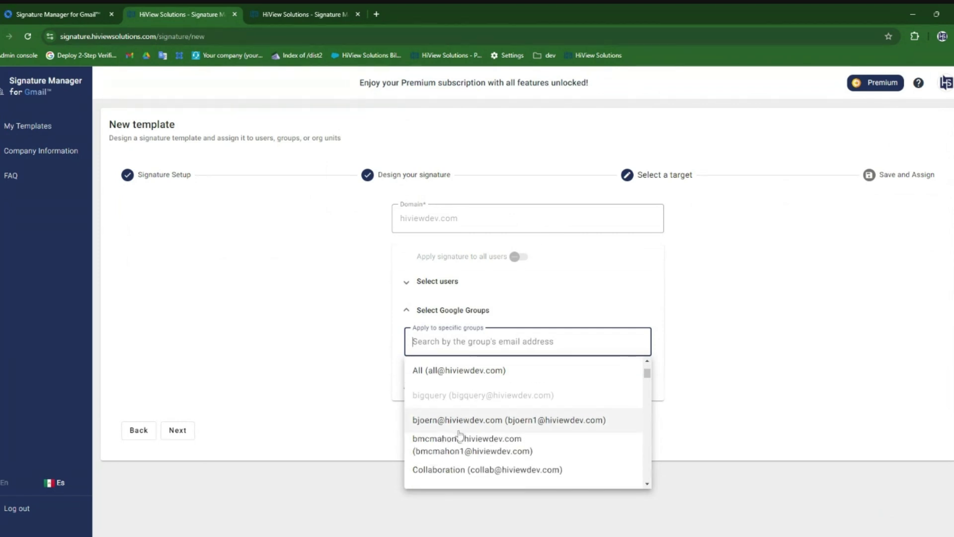
scroll(456, 445, down, 2)
scroll(447, 453, down, 1)
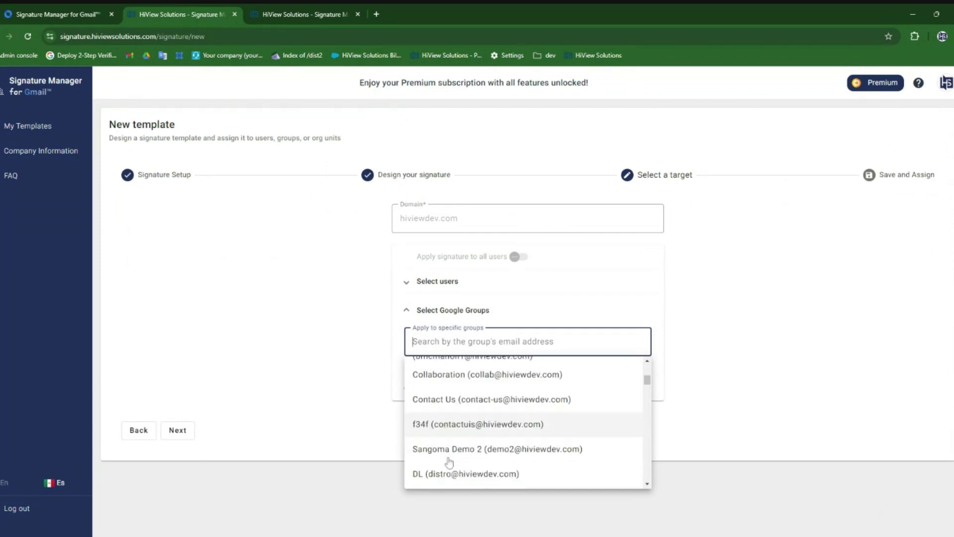
scroll(449, 447, down, 1)
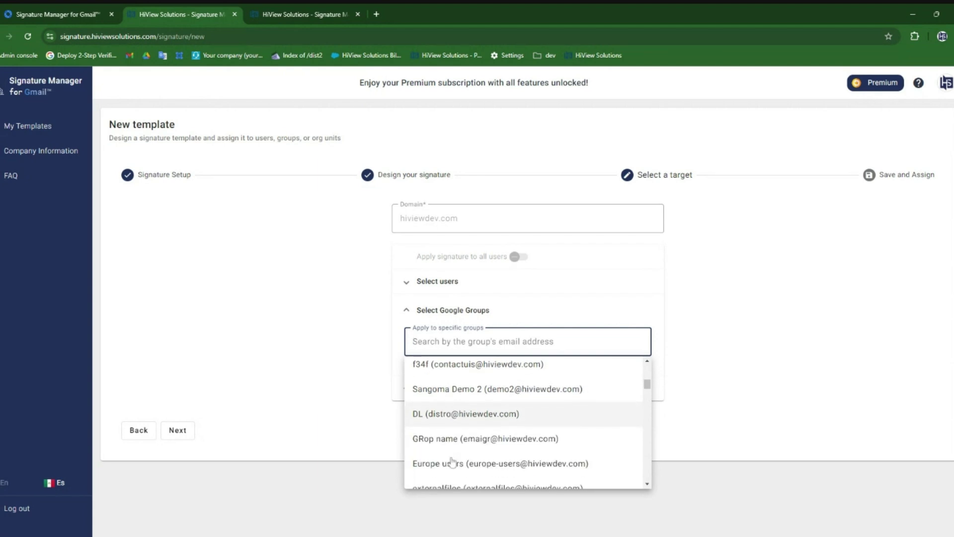
click(449, 462)
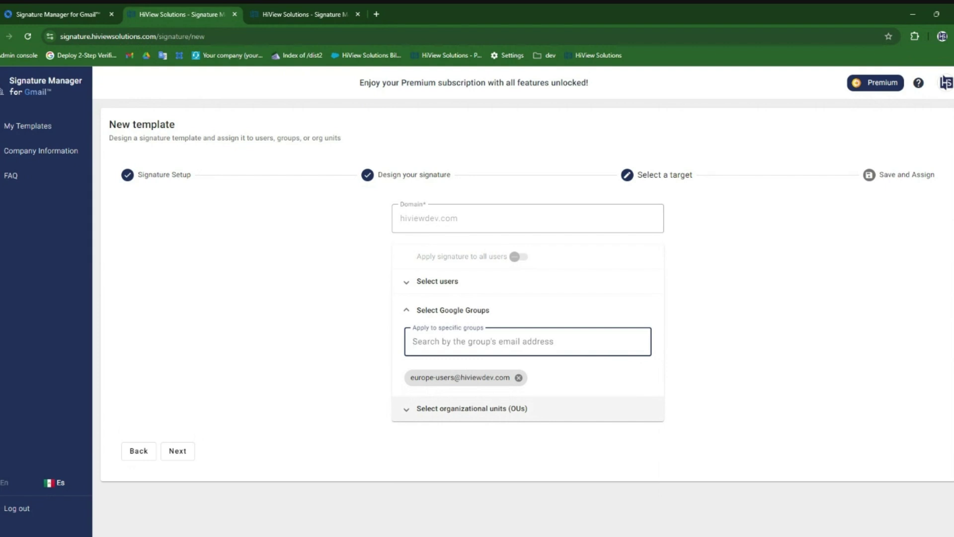
- Replace the Europe users group with the Accounting organizational unit, then advance to Save and Assign
click(518, 377)
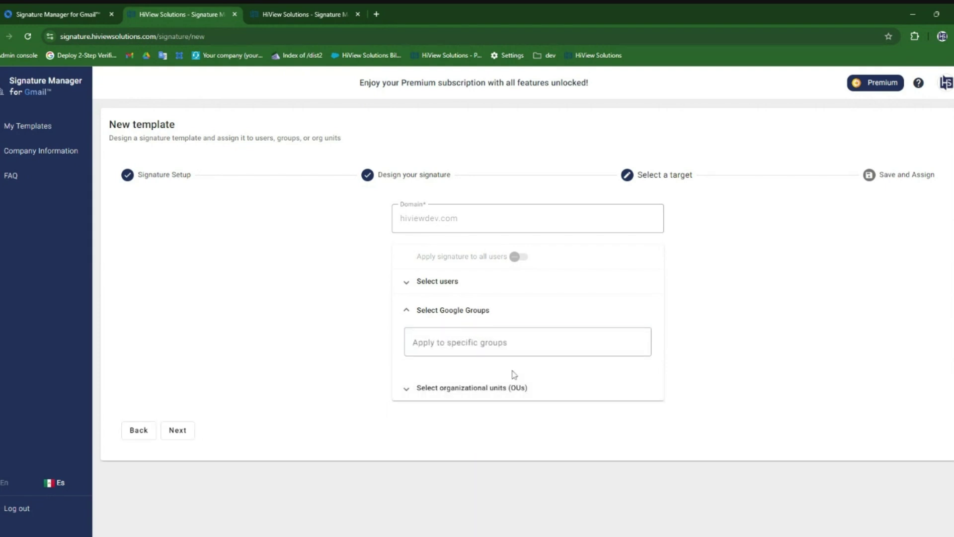
click(465, 388)
click(497, 366)
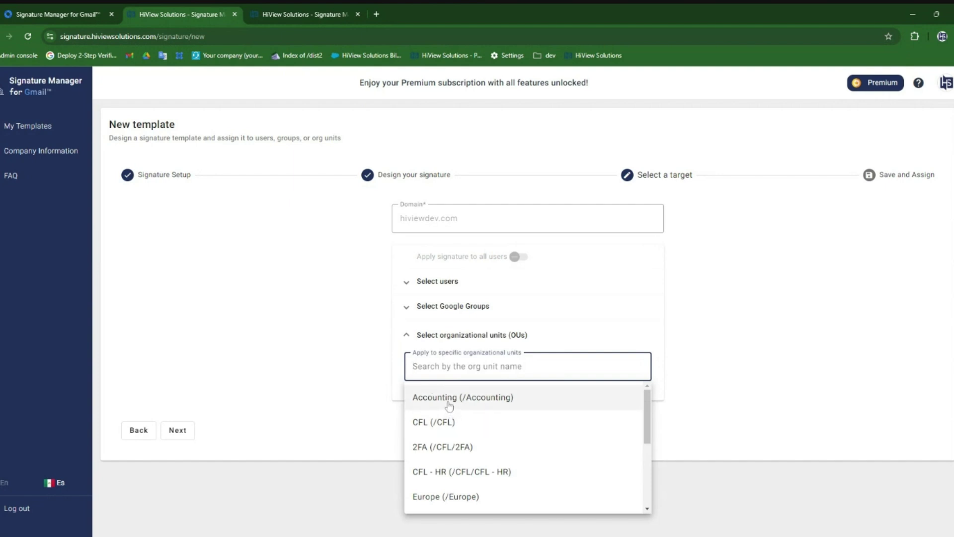
click(449, 406)
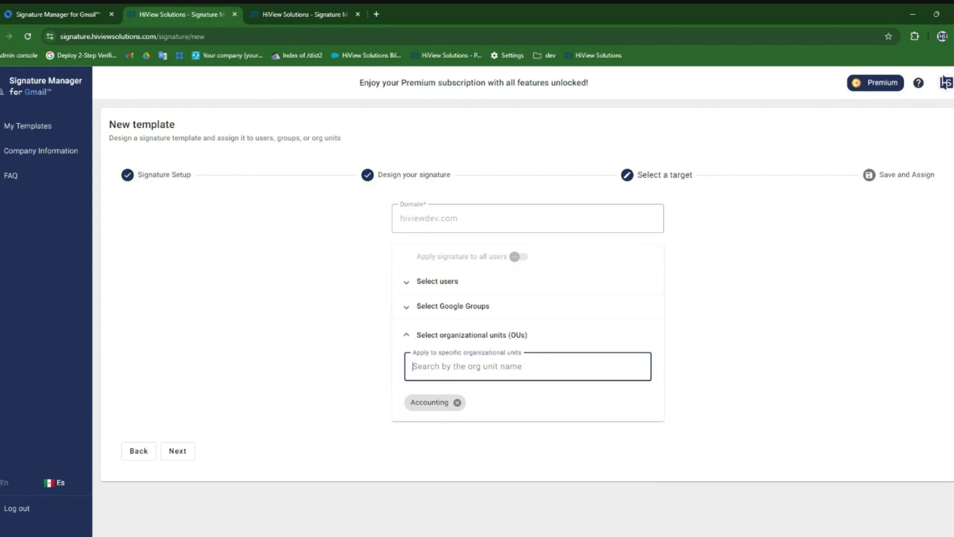
click(751, 328)
click(923, 174)
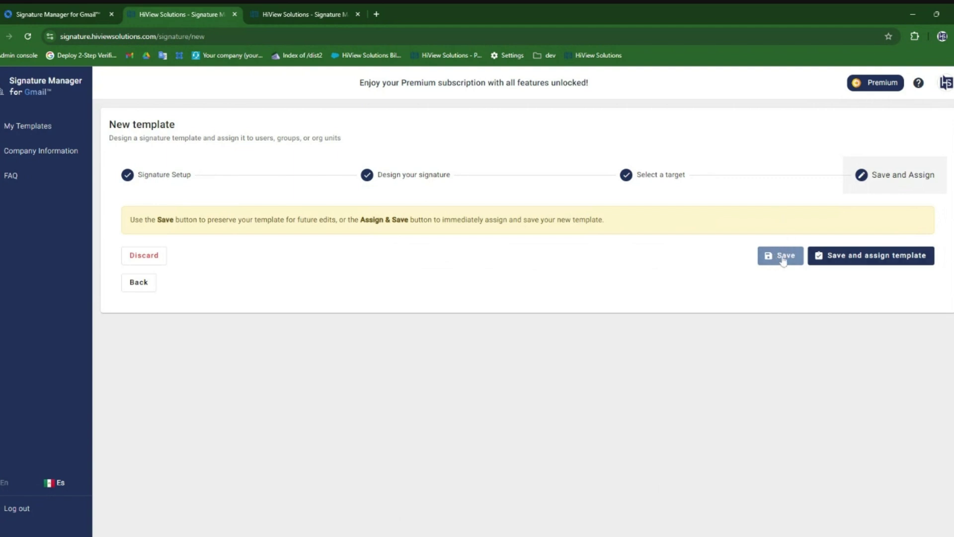
click(851, 264)
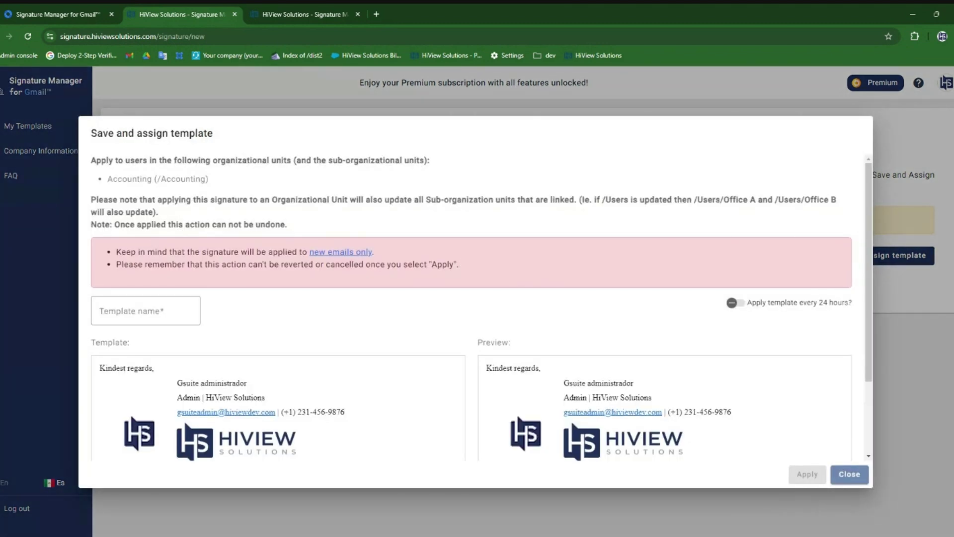
scroll(259, 253, down, 2)
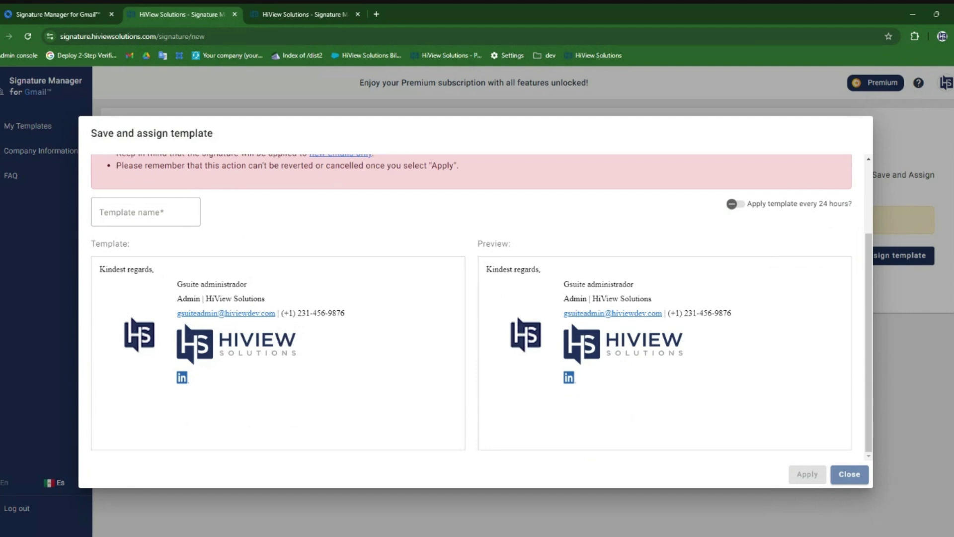
click(161, 222)
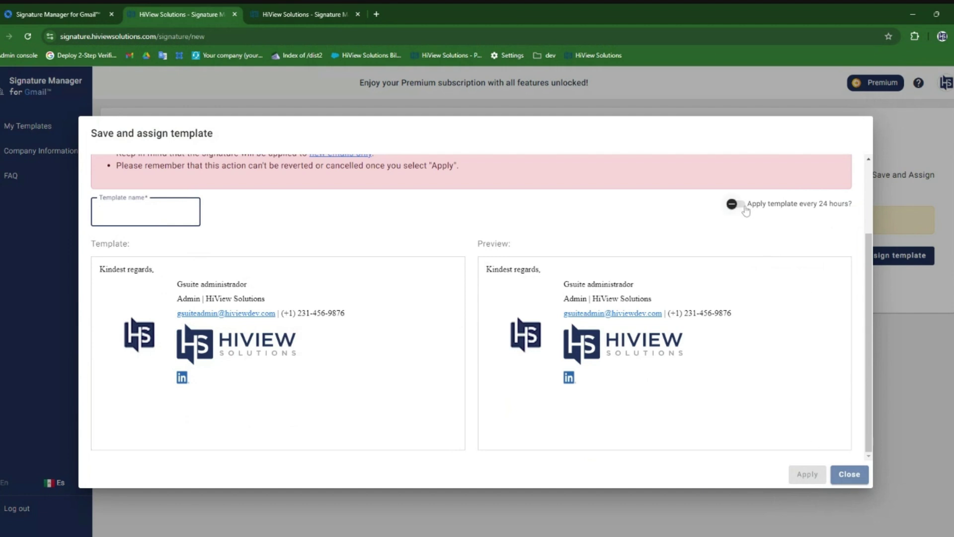
click(745, 207)
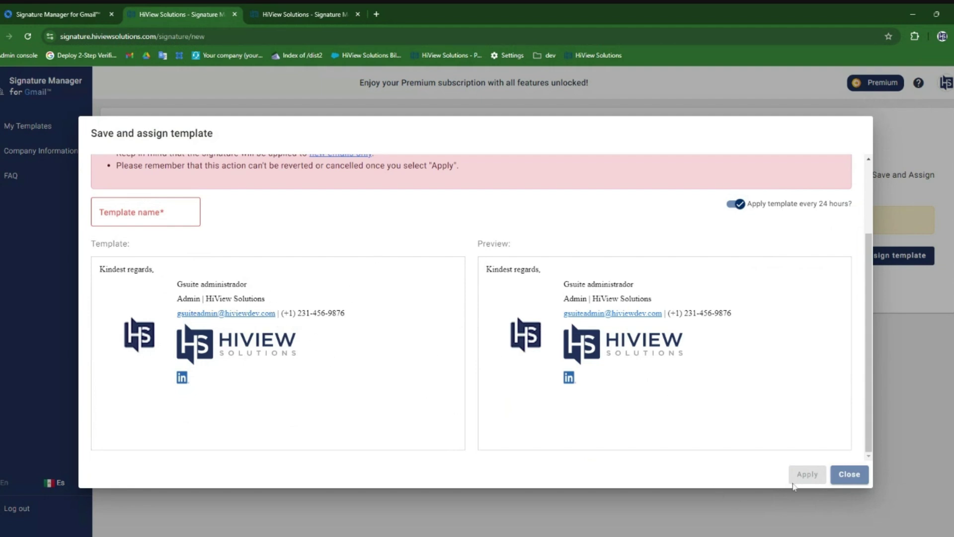
click(845, 475)
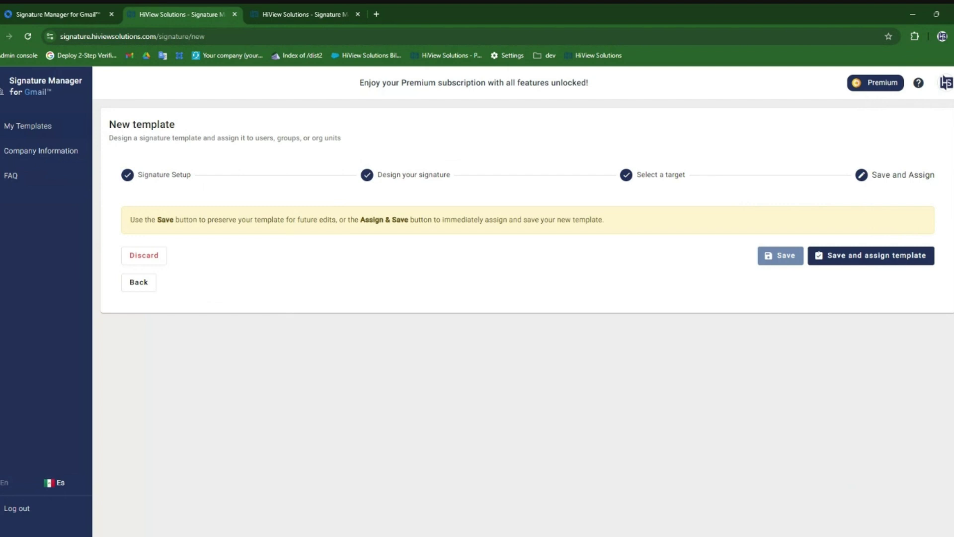
- Go to My Templates, confirming the unsaved-changes prompt with OK, and scroll the template list
click(27, 128)
click(517, 113)
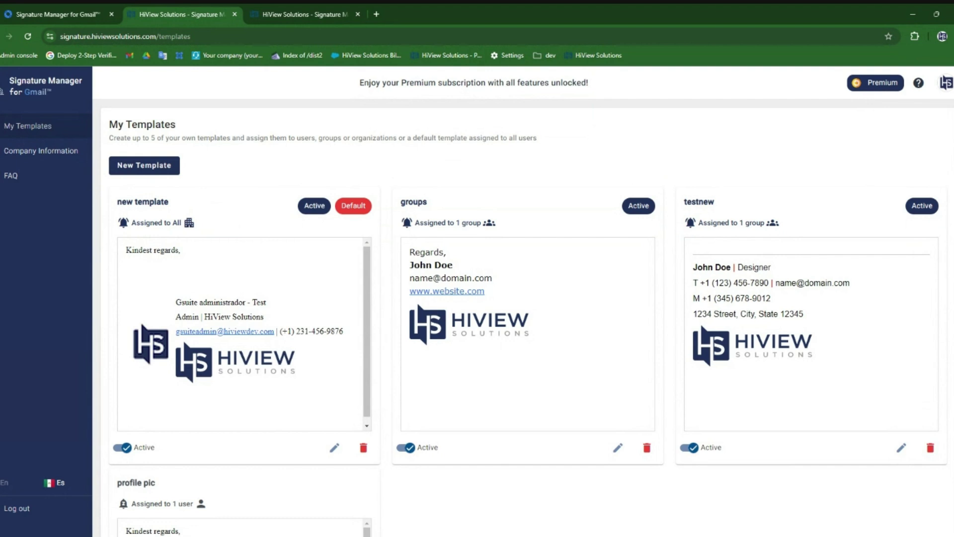
scroll(244, 200, down, 1)
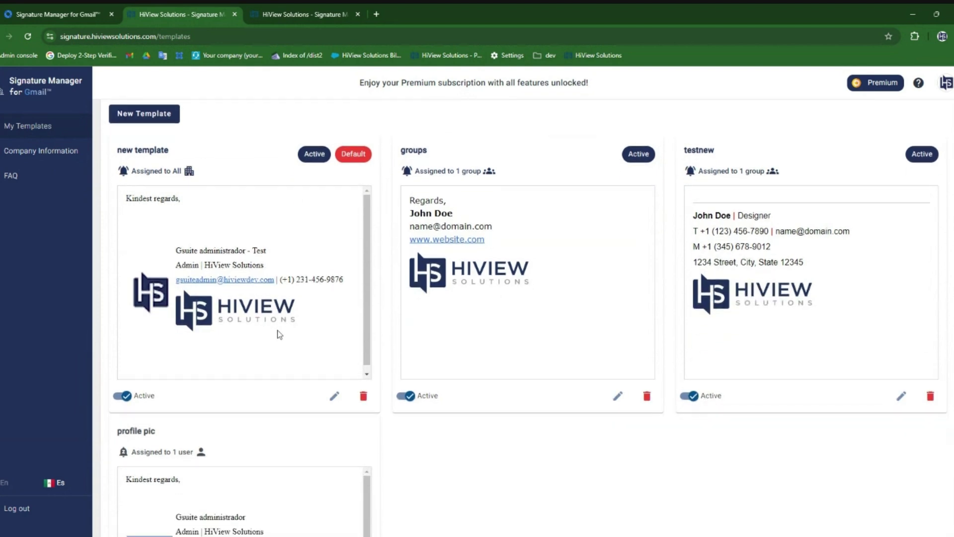